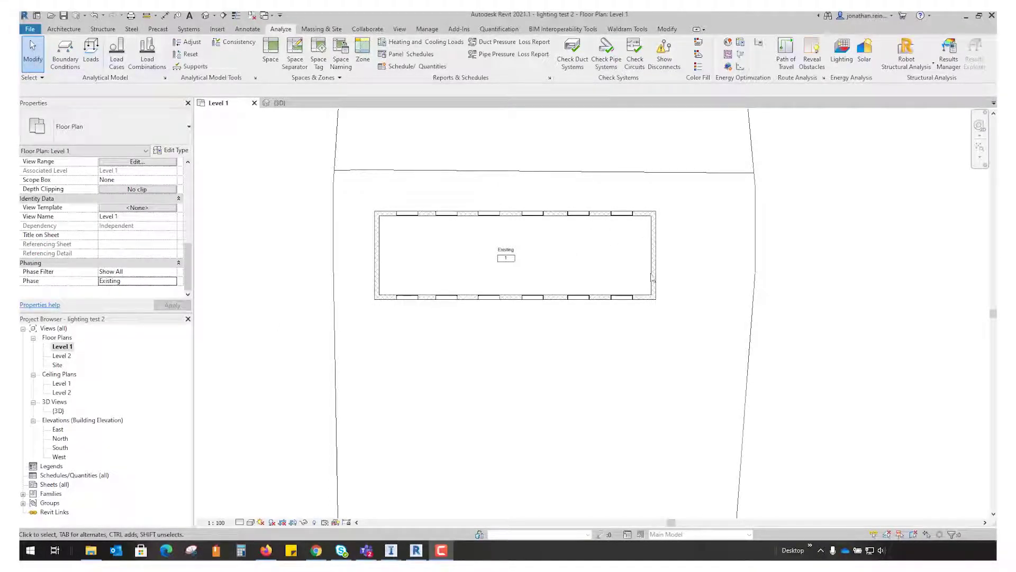
- Set the Level 1 plan's phase to New Construction
{"action": "left_click", "coordinate": [173, 283]}
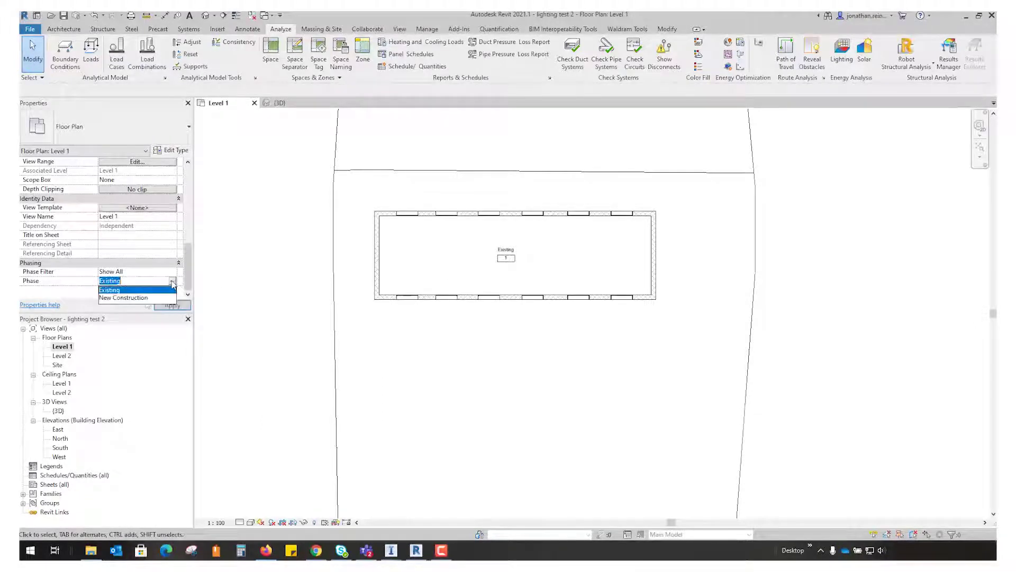
{"action": "left_click", "coordinate": [135, 298]}
{"action": "left_click", "coordinate": [171, 306]}
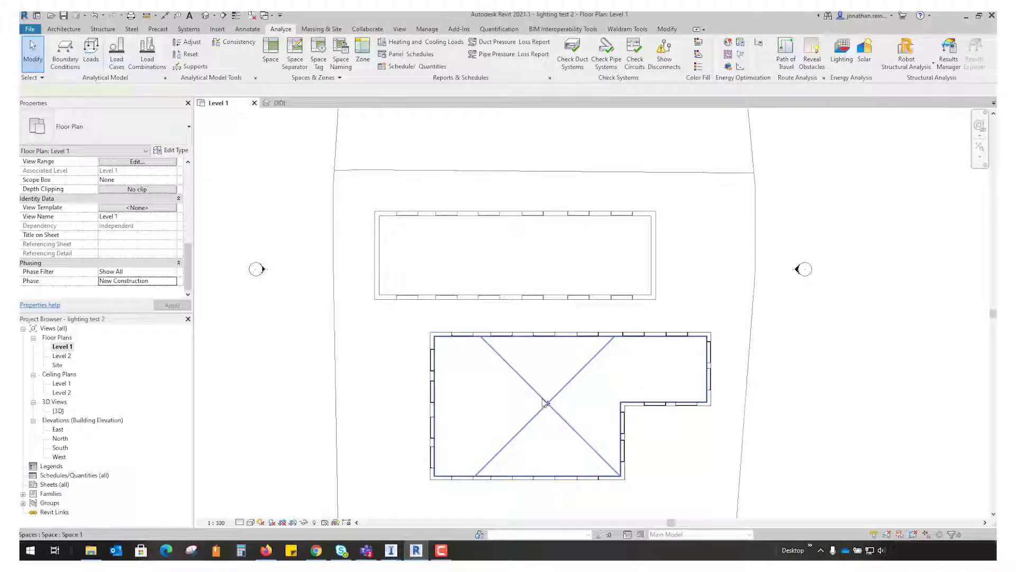
- Inspect the spaces in the L-shaped and existing buildings, then start cloud lighting analysis
{"action": "left_click", "coordinate": [545, 403]}
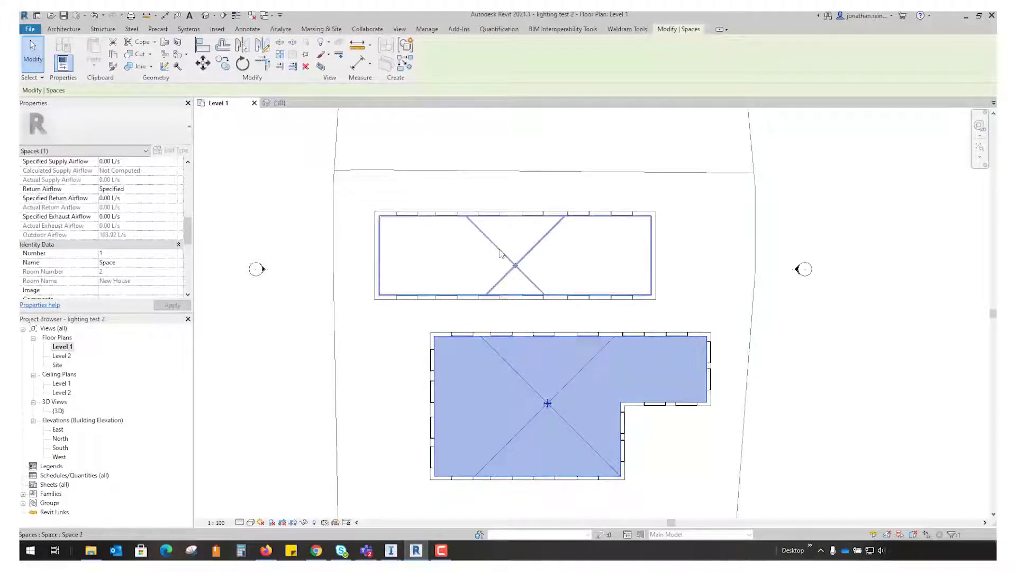
{"action": "left_click", "coordinate": [500, 254]}
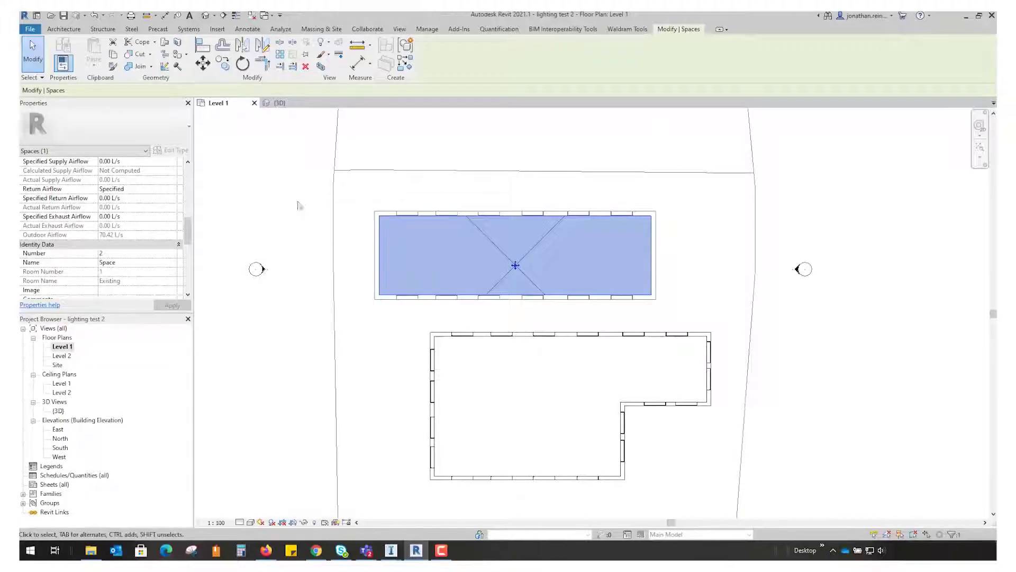
{"action": "key", "text": "Escape"}
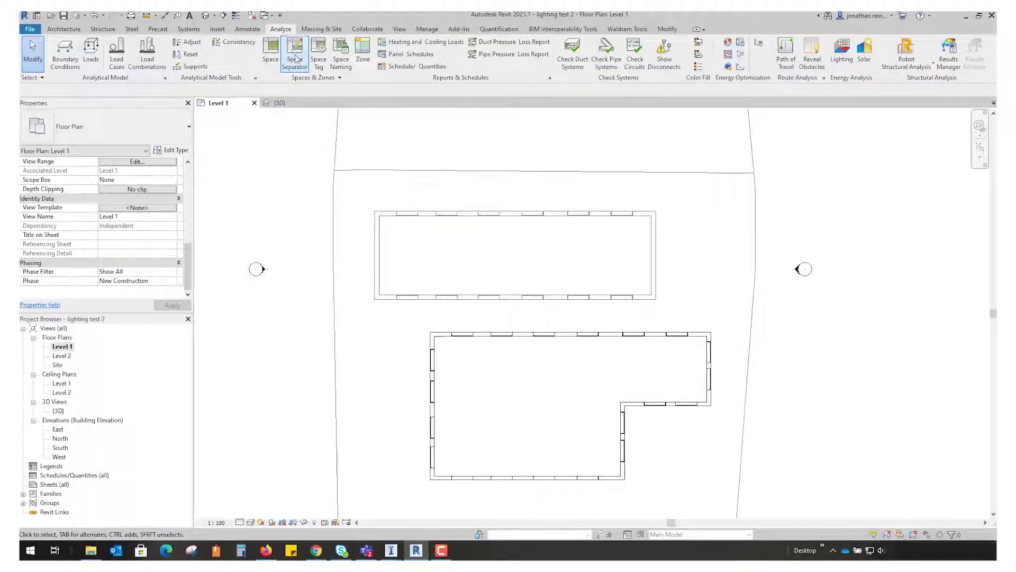
{"action": "left_click", "coordinate": [844, 49]}
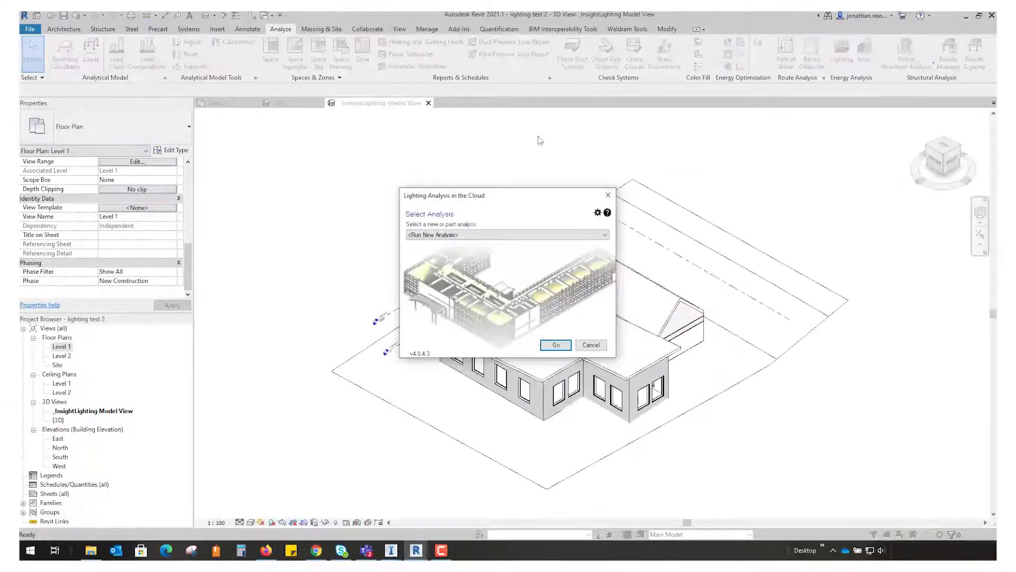
- Save the lighting analysis settings and proceed with <Run New Analysis>
{"action": "left_click", "coordinate": [598, 213]}
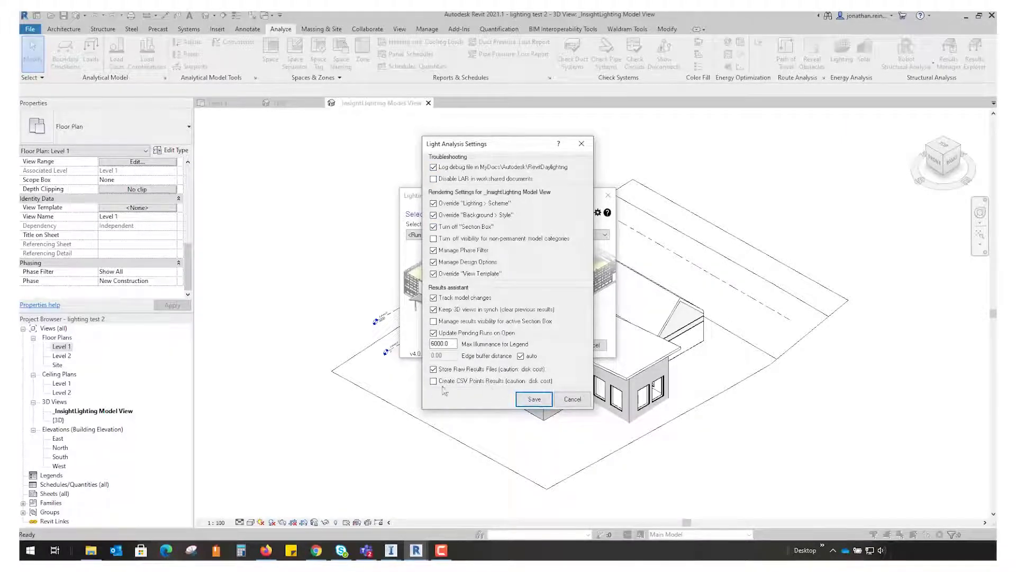
{"action": "left_click", "coordinate": [534, 399]}
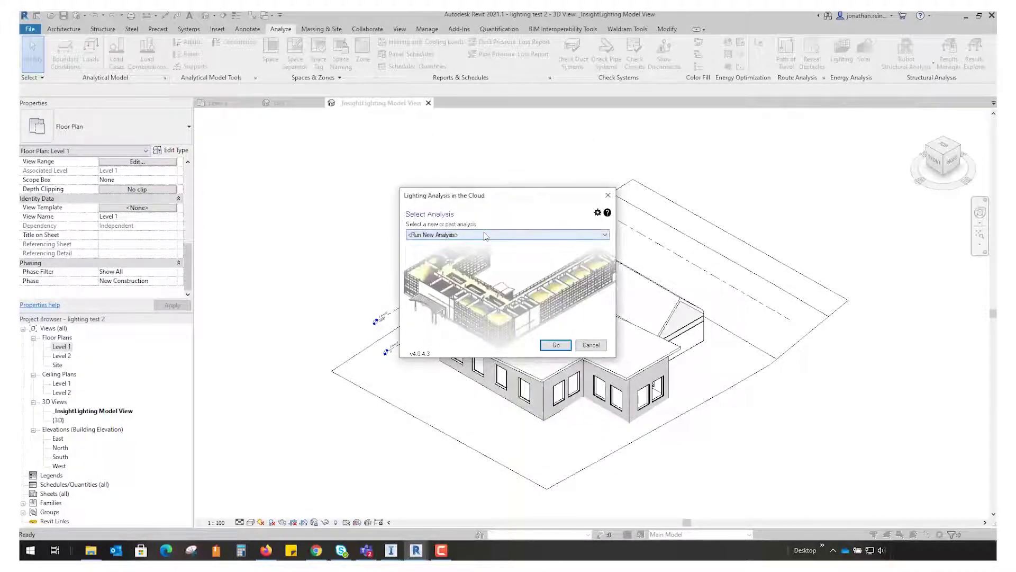
{"action": "left_click", "coordinate": [438, 236]}
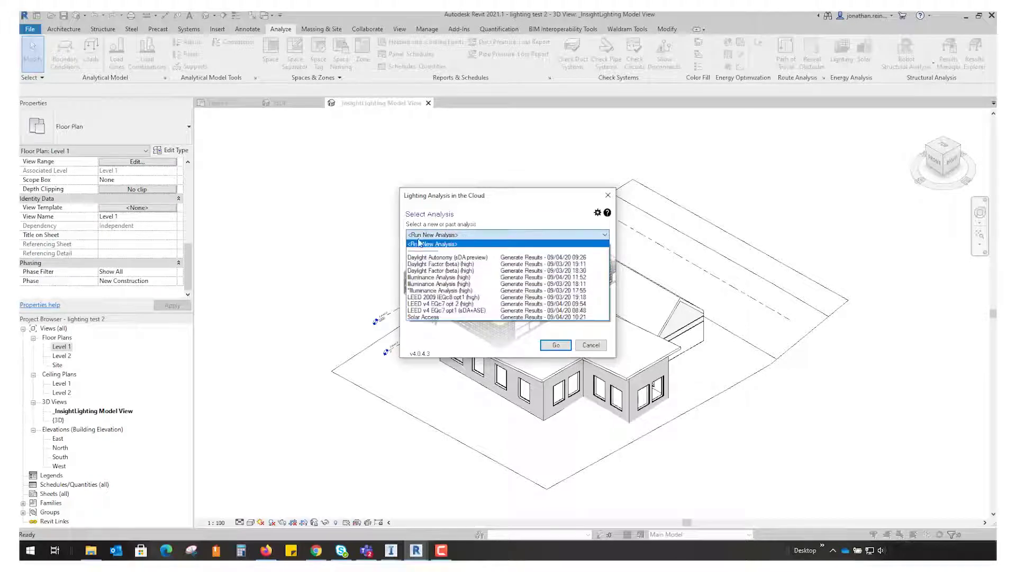
{"action": "left_click", "coordinate": [451, 244]}
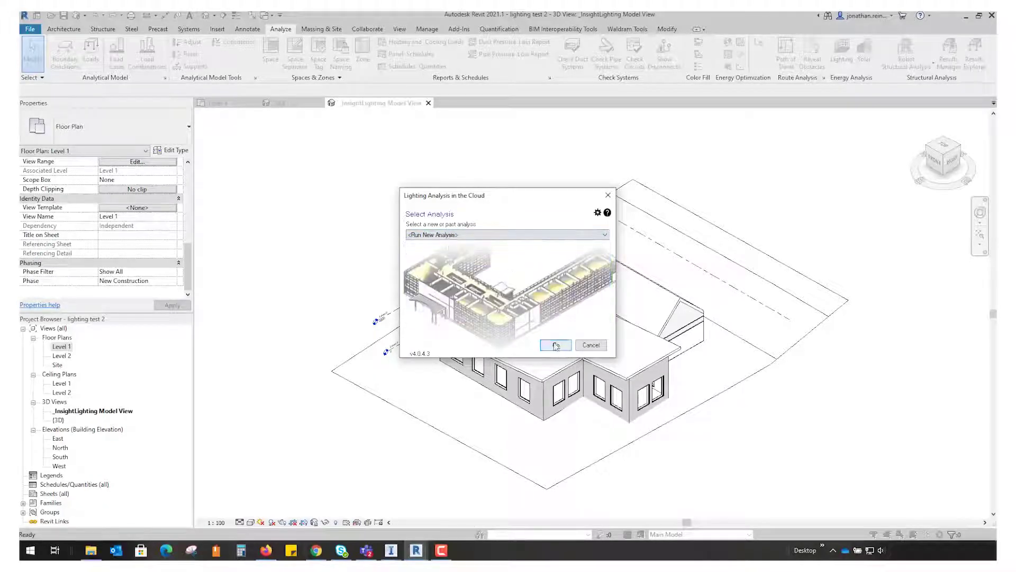
{"action": "left_click", "coordinate": [556, 345]}
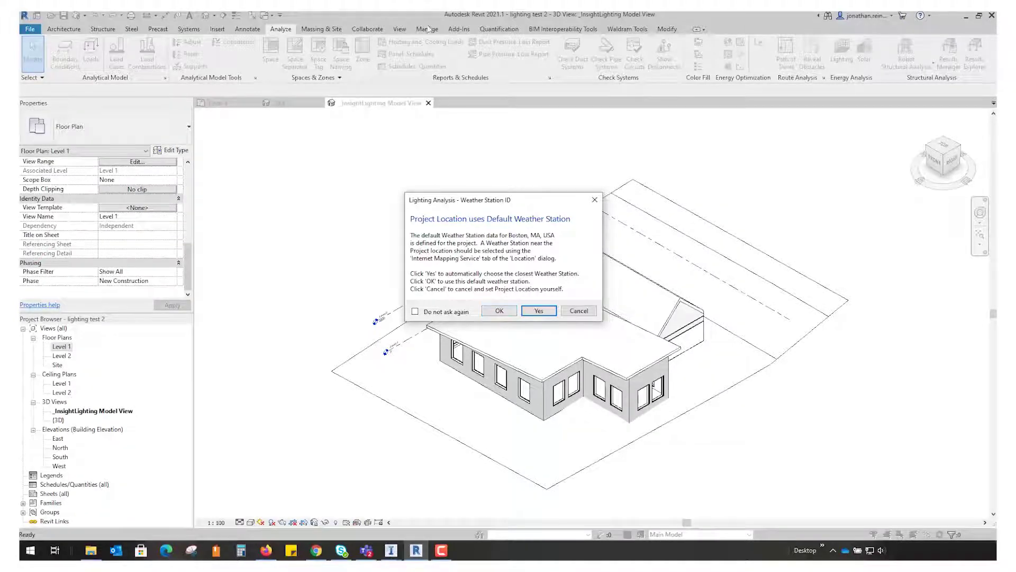
- Accept the default Boston weather station and bring up the analysis type list
{"action": "left_click", "coordinate": [501, 314]}
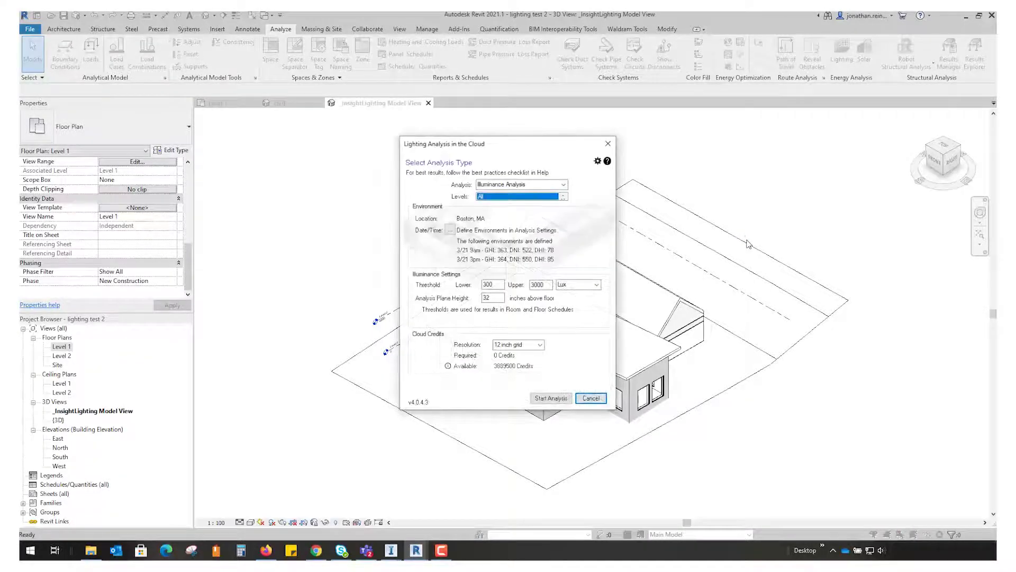
{"action": "left_click", "coordinate": [563, 185]}
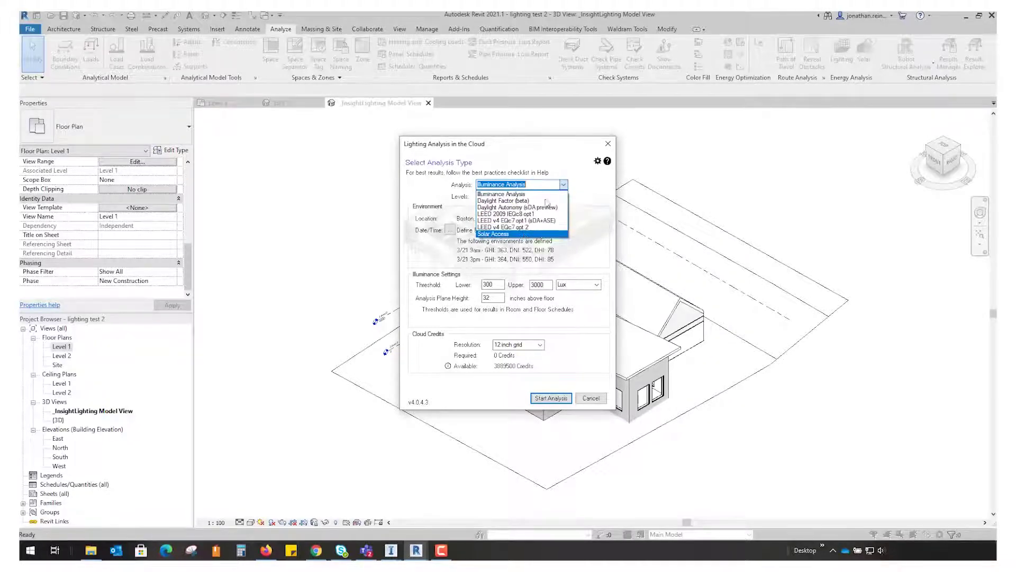
{"action": "left_click", "coordinate": [588, 192]}
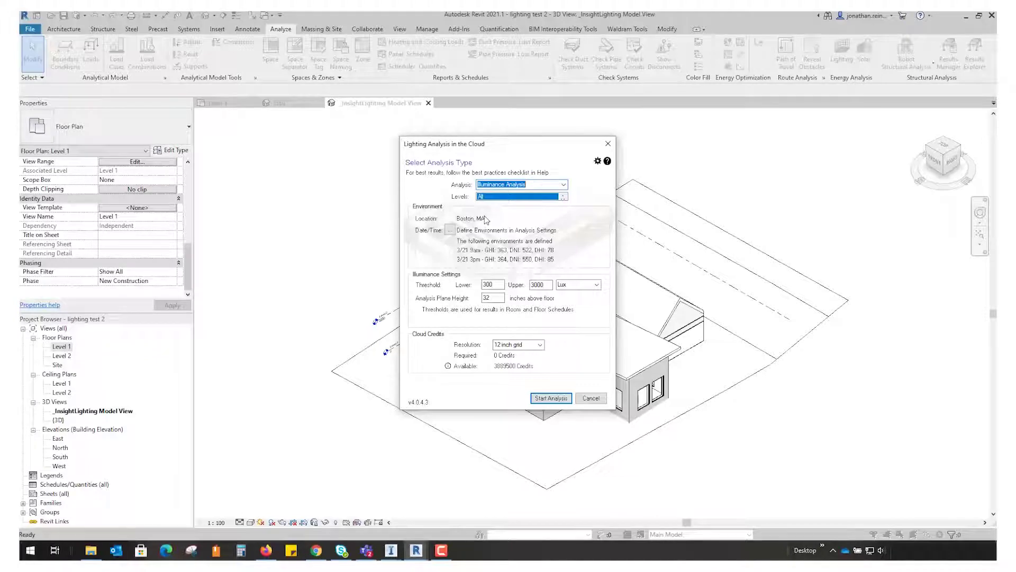
{"action": "left_click", "coordinate": [450, 231]}
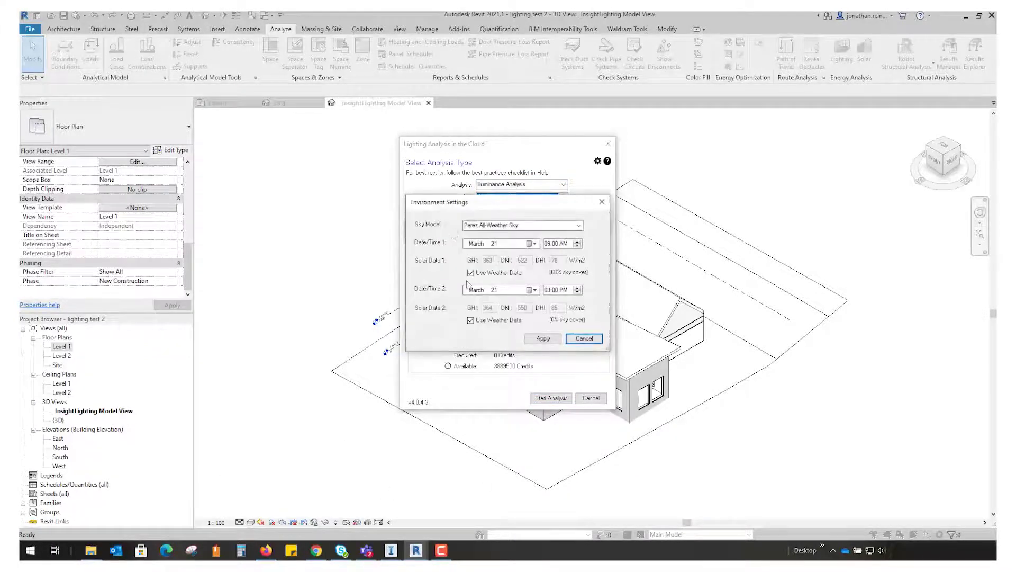
- Keep the Perez All-Weather Sky model, apply the environment, and start the illuminance analysis
{"action": "left_click_drag", "start_coordinate": [482, 203], "coordinate": [734, 204]}
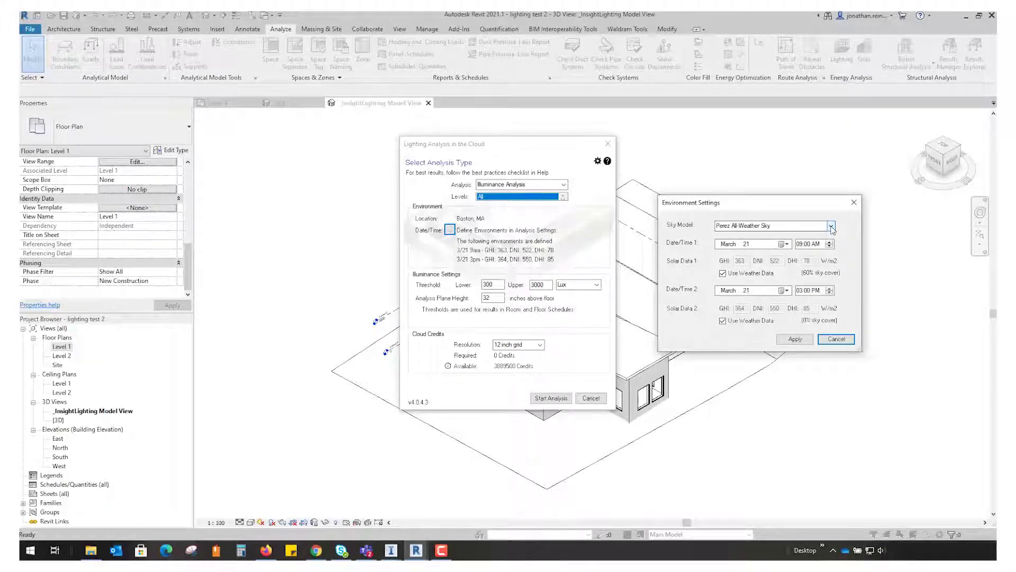
{"action": "left_click", "coordinate": [832, 227]}
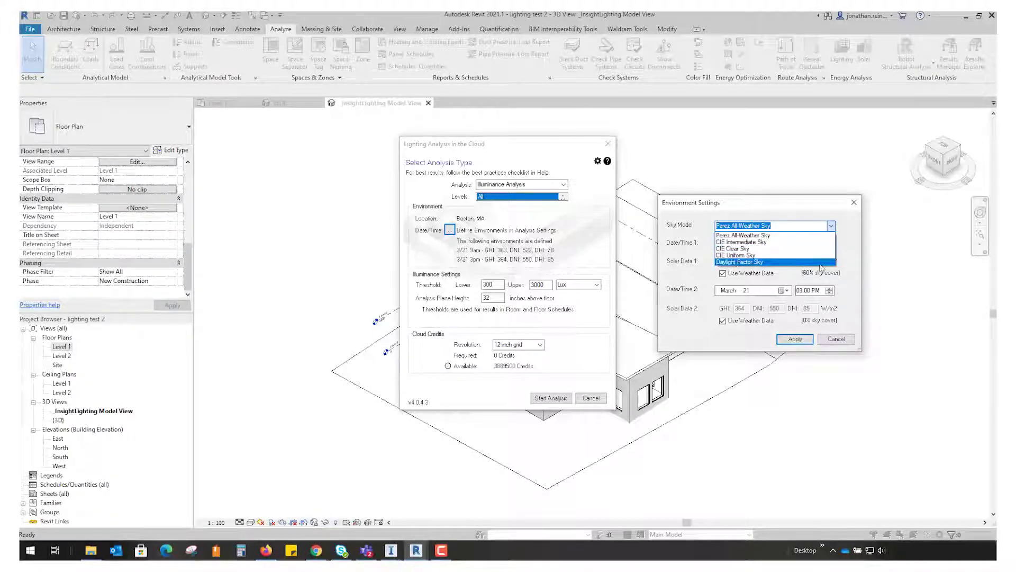
{"action": "left_click", "coordinate": [864, 240]}
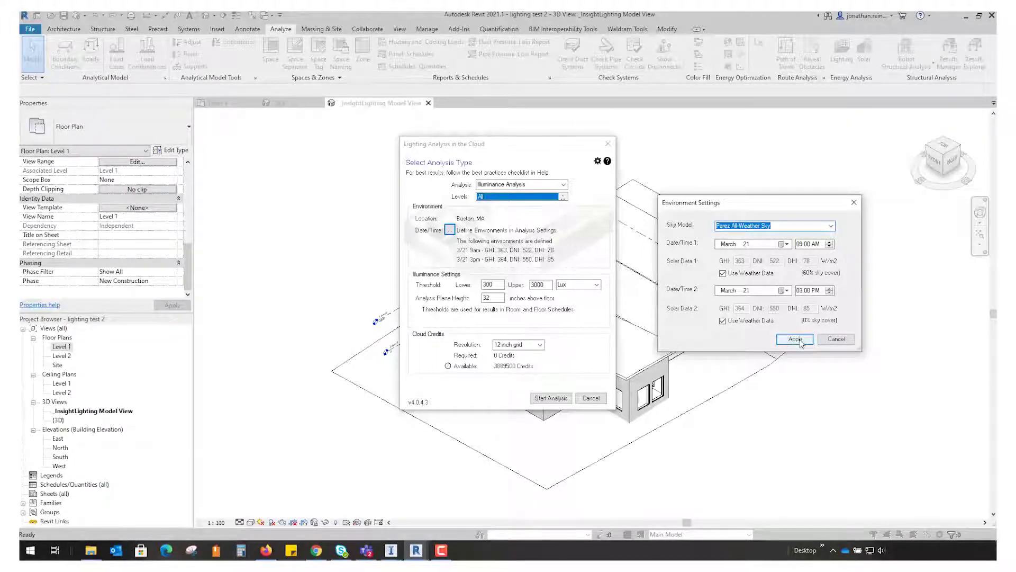
{"action": "left_click", "coordinate": [795, 338]}
{"action": "left_click", "coordinate": [551, 399]}
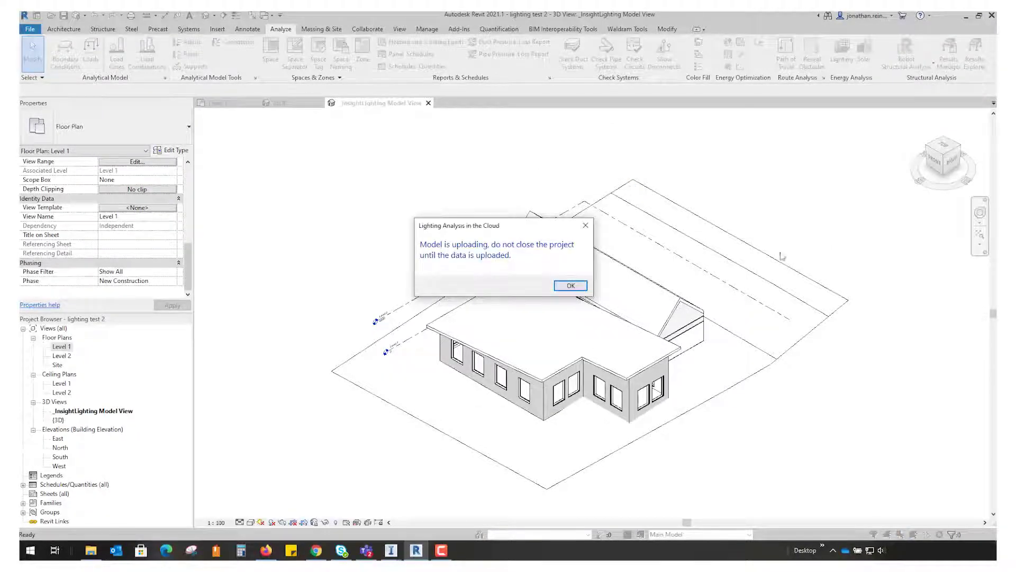
- Dismiss the upload notice, select _InsightLighting Model View, and reopen Lighting to save the project
{"action": "left_click", "coordinate": [572, 286]}
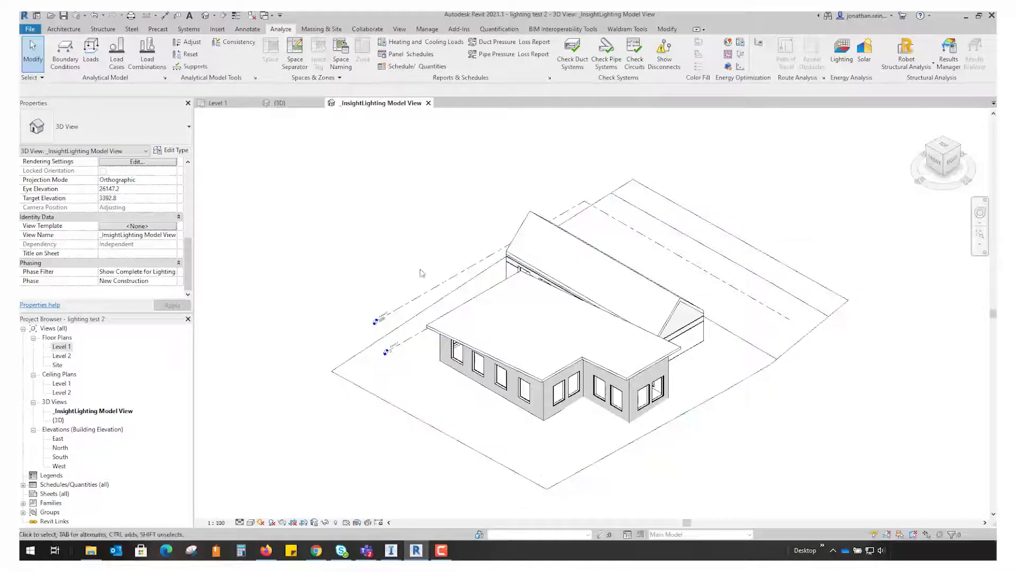
{"action": "left_click", "coordinate": [109, 412]}
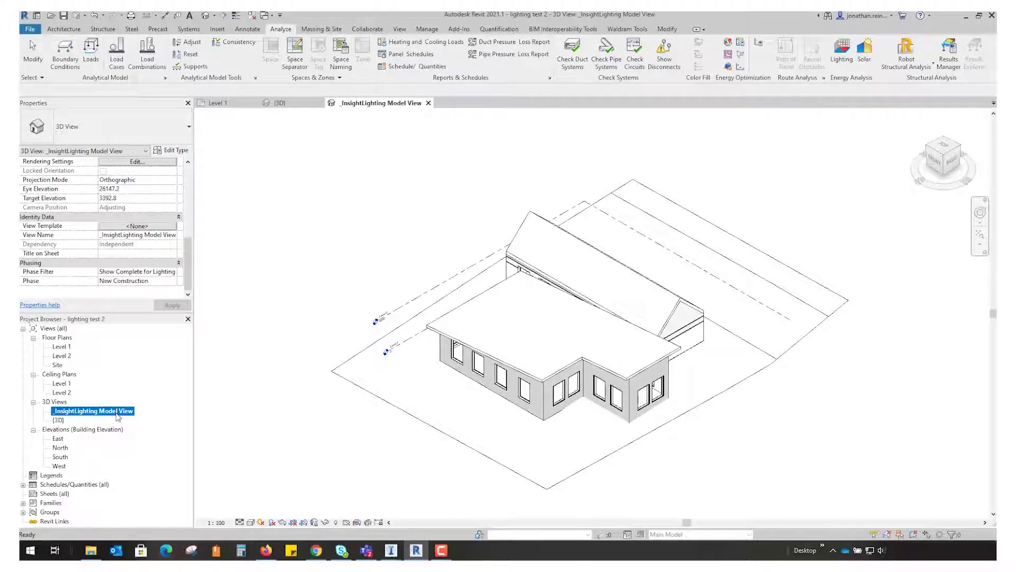
{"action": "left_click", "coordinate": [840, 55]}
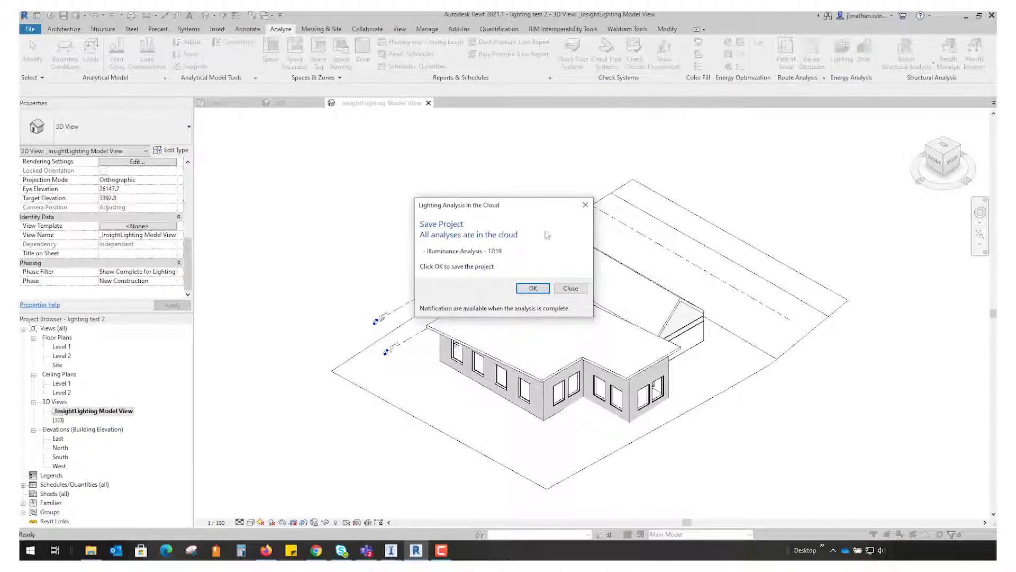
{"action": "left_click", "coordinate": [533, 288]}
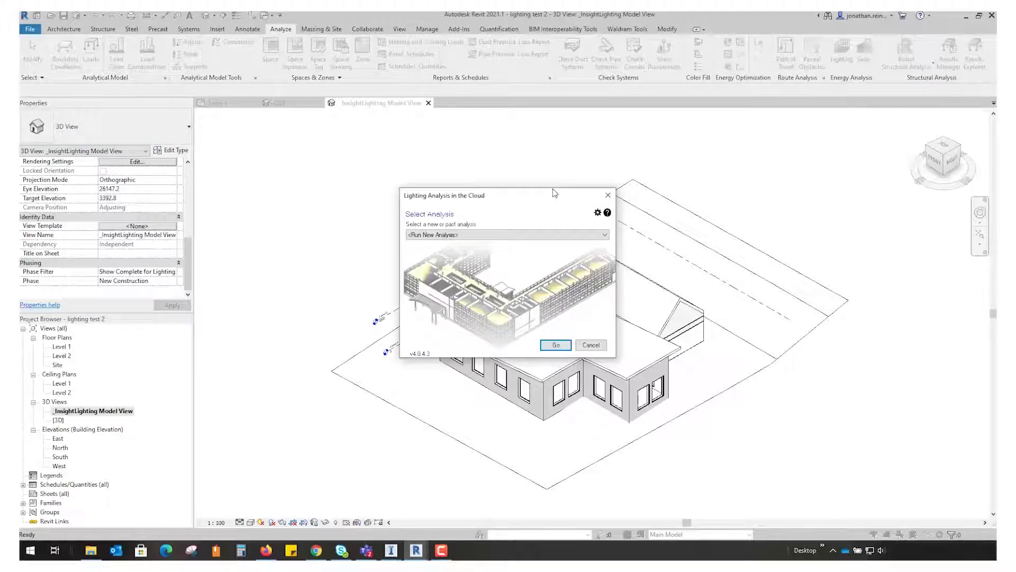
- Load the Illuminance Analysis (high) results and close the results summary
{"action": "left_click", "coordinate": [590, 234]}
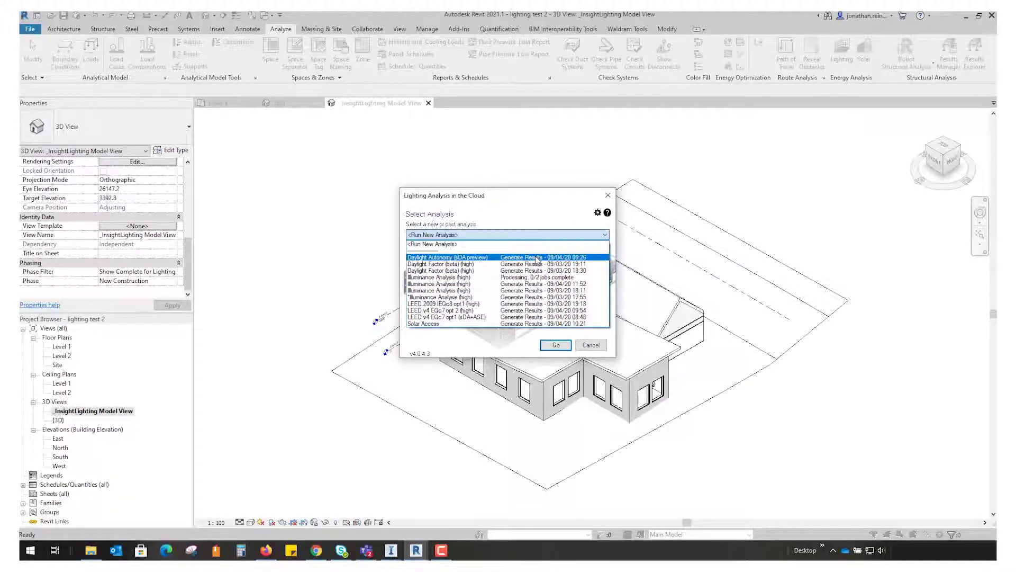
{"action": "left_click", "coordinate": [498, 300]}
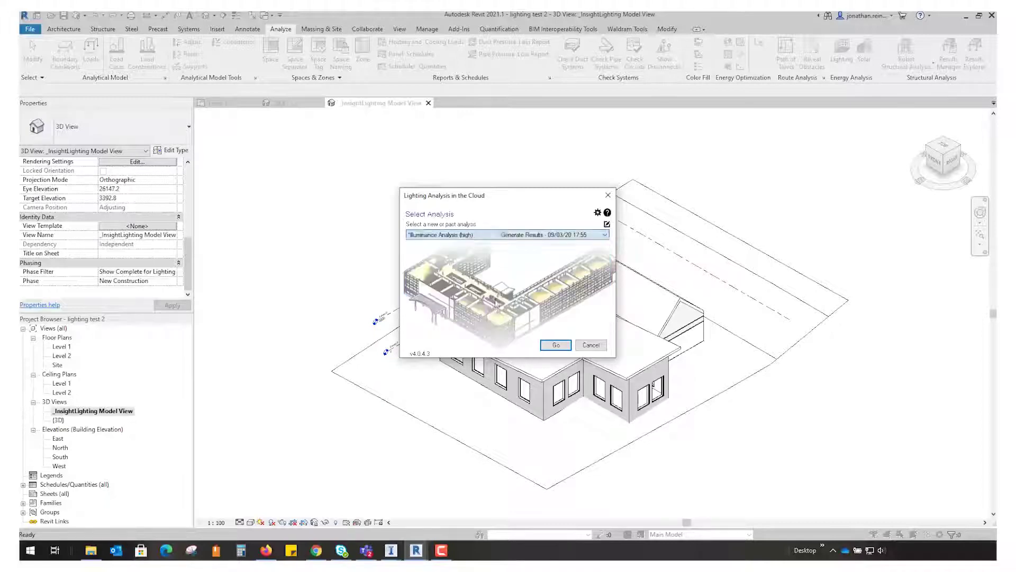
{"action": "left_click", "coordinate": [556, 345]}
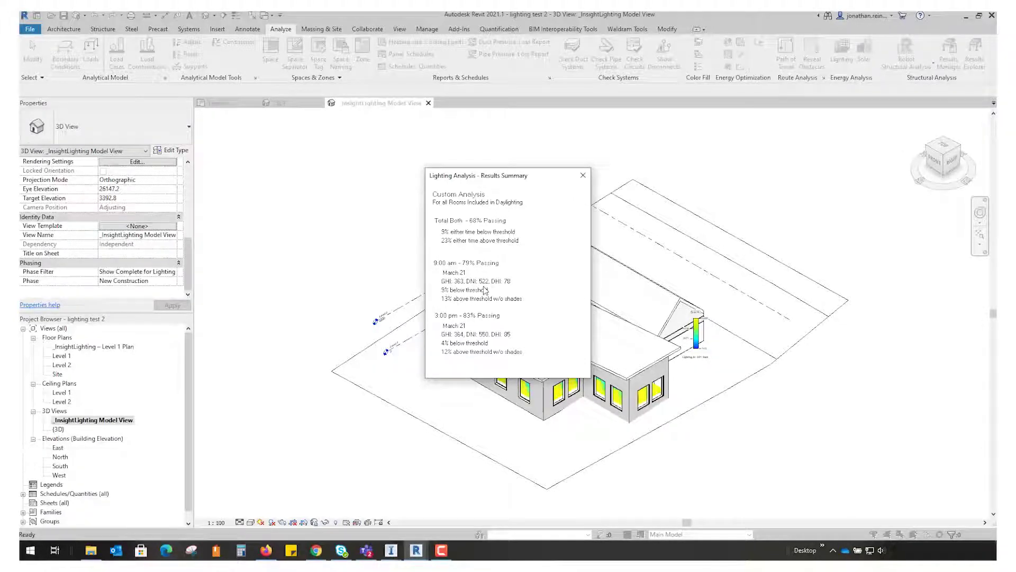
{"action": "left_click", "coordinate": [583, 174]}
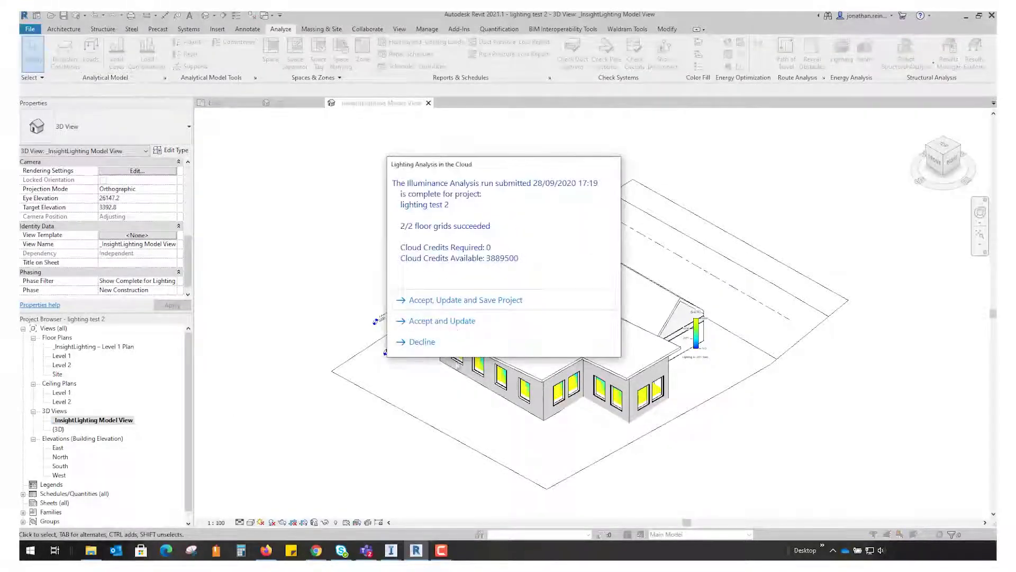
- Accept the analysis results, then drag the lux legend down-right, away from the building
{"action": "left_click", "coordinate": [469, 309]}
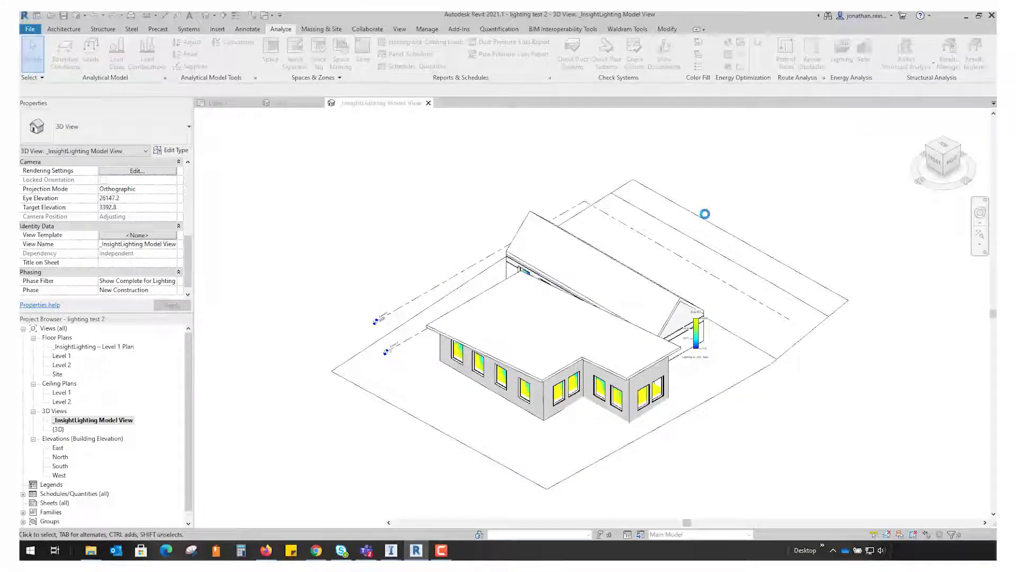
{"action": "scroll", "coordinate": [645, 407], "scroll_direction": "up", "scroll_amount": 2}
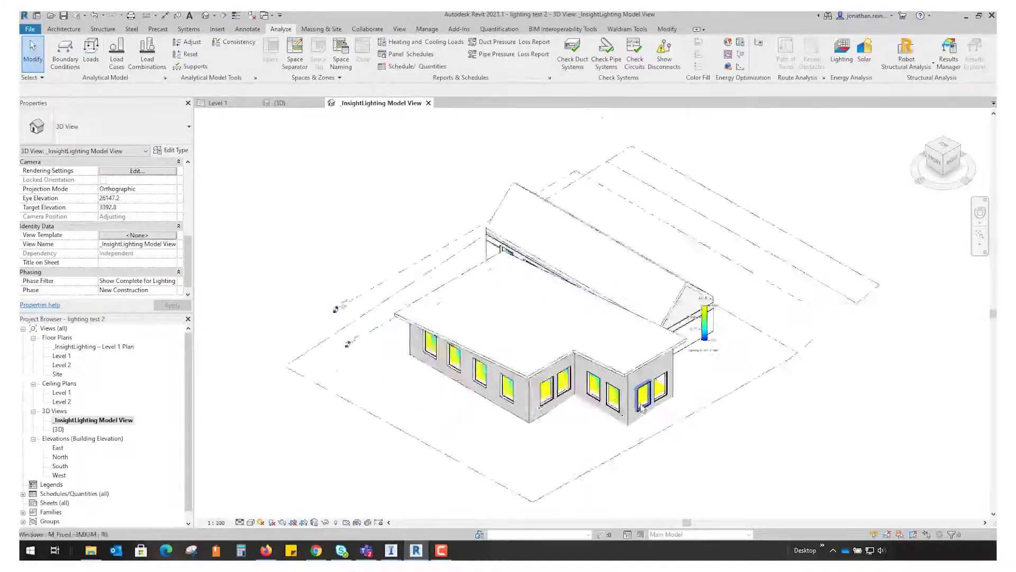
{"action": "scroll", "coordinate": [647, 406], "scroll_direction": "up", "scroll_amount": 4}
{"action": "left_click", "coordinate": [647, 407]}
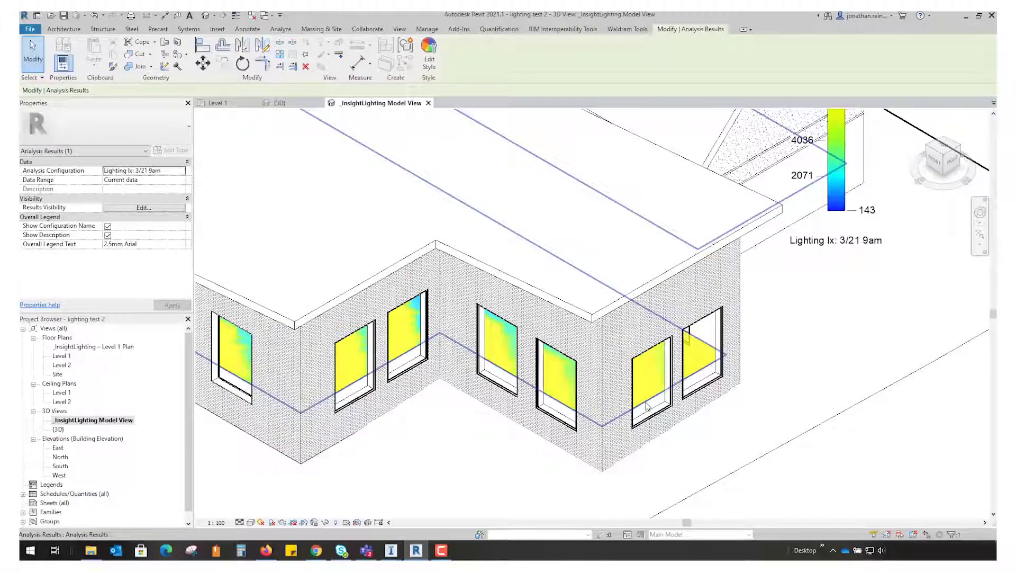
{"action": "scroll", "coordinate": [646, 403], "scroll_direction": "down", "scroll_amount": 3}
{"action": "scroll", "coordinate": [645, 401], "scroll_direction": "down", "scroll_amount": 2}
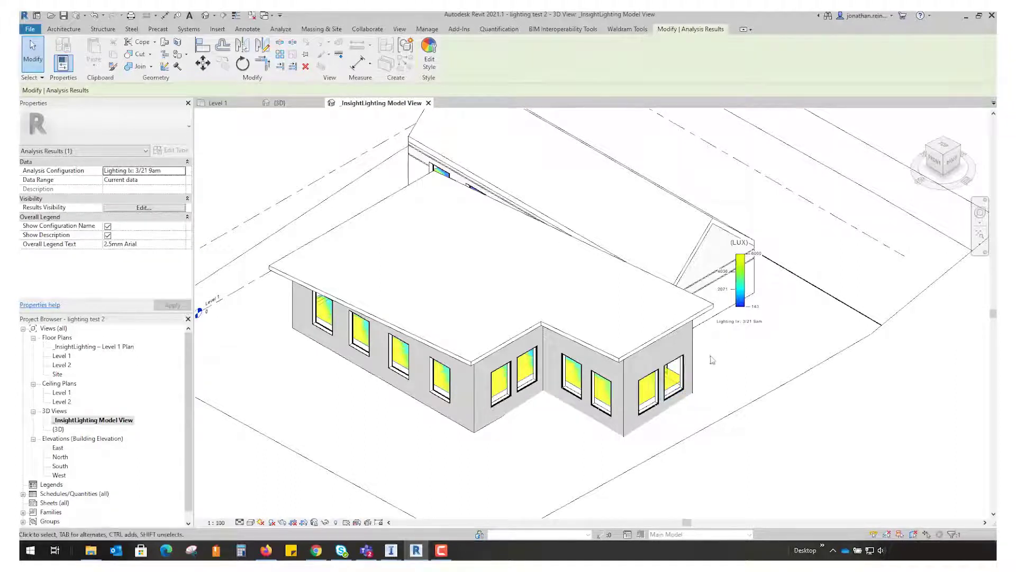
{"action": "left_click", "coordinate": [742, 275]}
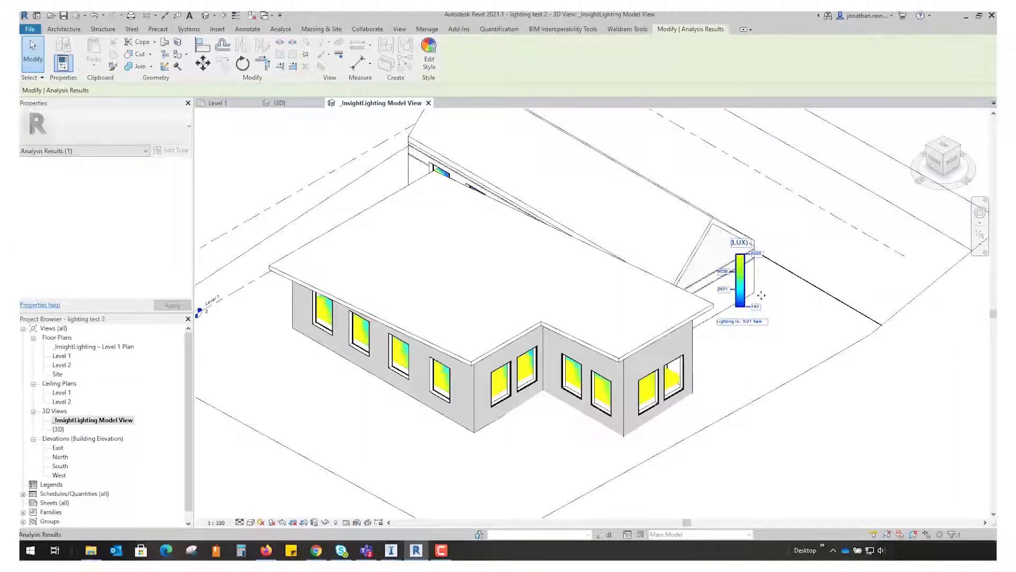
{"action": "left_click_drag", "start_coordinate": [742, 275], "coordinate": [782, 316]}
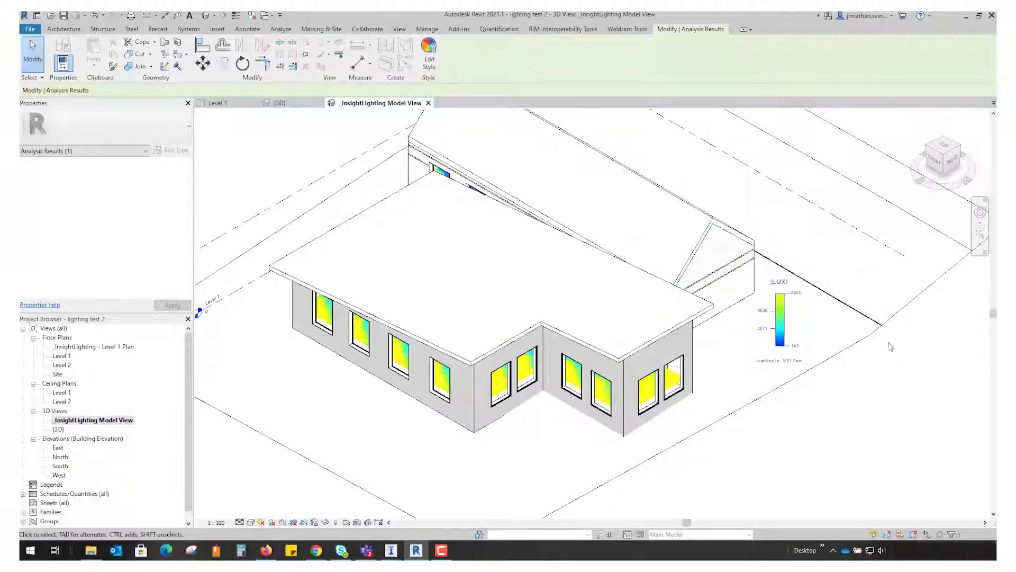
{"action": "scroll", "coordinate": [783, 310], "scroll_direction": "up", "scroll_amount": 5}
{"action": "scroll", "coordinate": [778, 299], "scroll_direction": "down", "scroll_amount": 3}
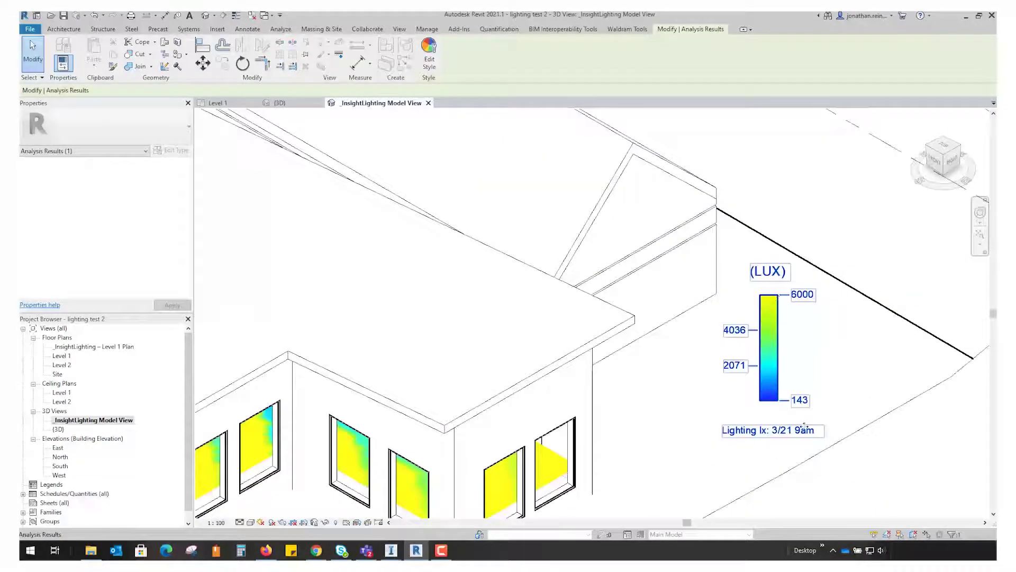
{"action": "scroll", "coordinate": [624, 435], "scroll_direction": "down", "scroll_amount": 2}
{"action": "scroll", "coordinate": [623, 433], "scroll_direction": "up", "scroll_amount": 2}
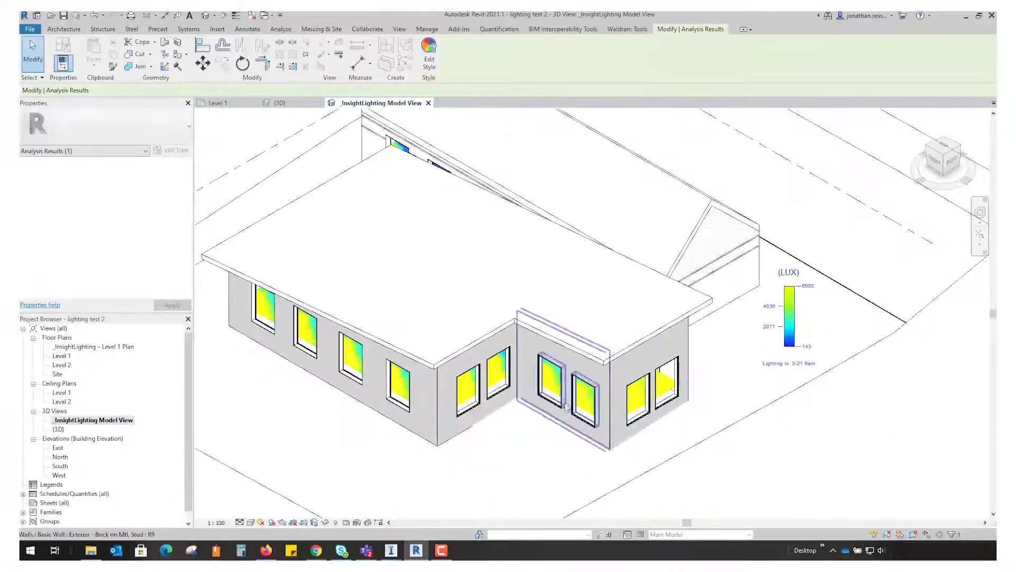
- Open _InsightLighting - Level 1 Plan and drag its lux legend down beside the rooms
{"action": "double_click", "coordinate": [116, 348]}
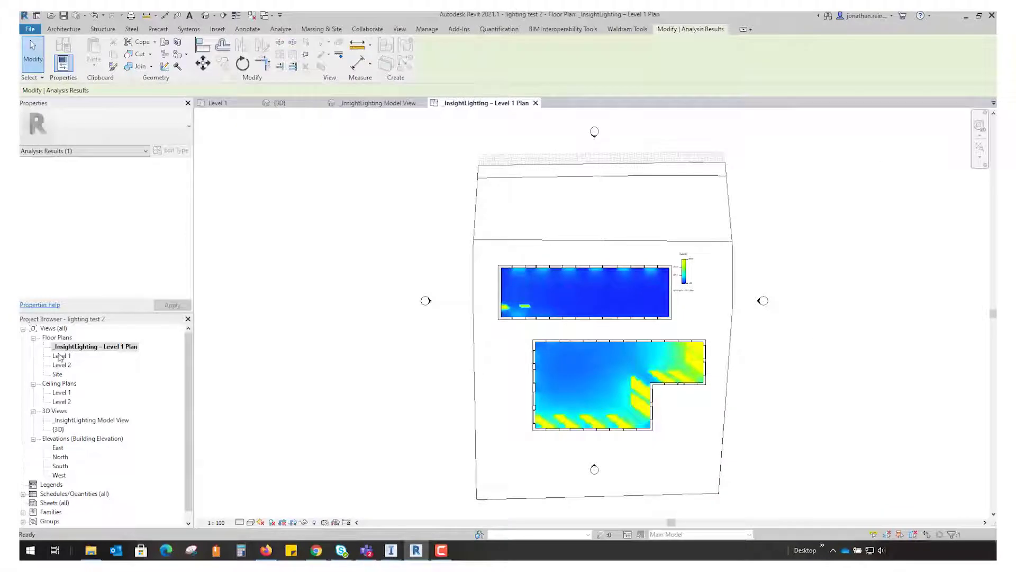
{"action": "scroll", "coordinate": [692, 323], "scroll_direction": "up", "scroll_amount": 4}
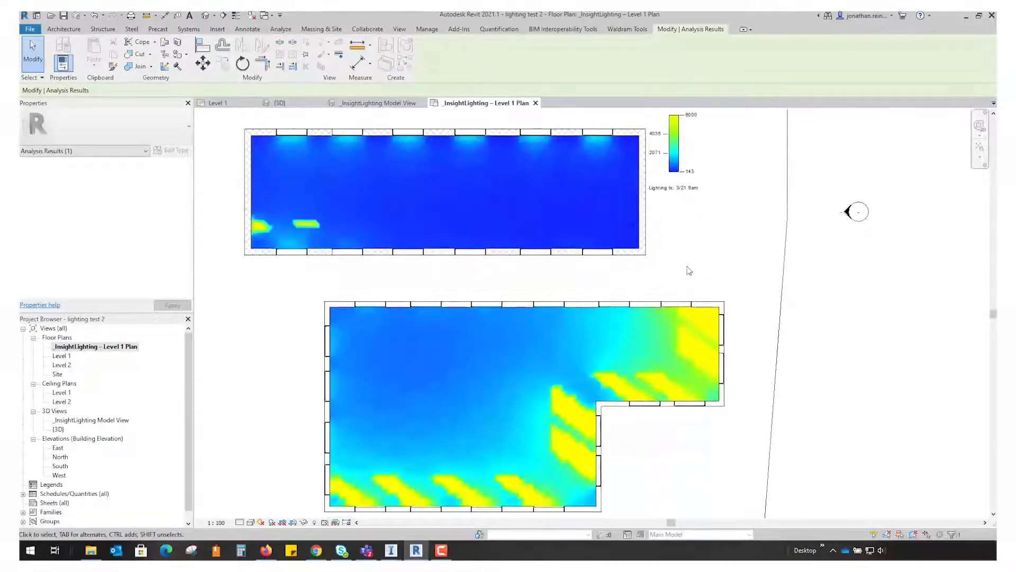
{"action": "scroll", "coordinate": [698, 275], "scroll_direction": "down", "scroll_amount": 1}
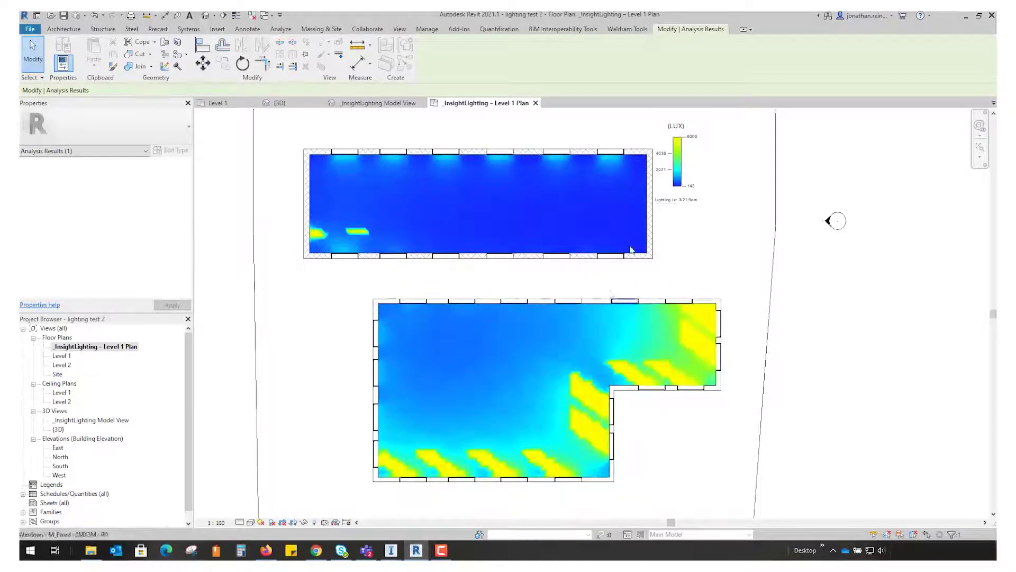
{"action": "left_click_drag", "start_coordinate": [684, 143], "coordinate": [704, 226]}
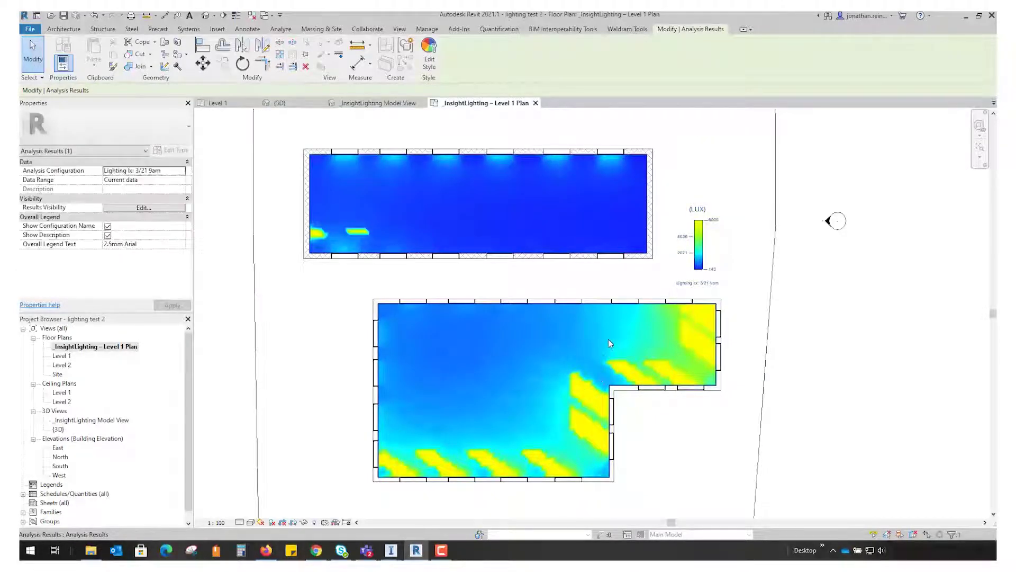
- Apply the Lighting Analysis Daylight Factor Style Pts Anno display style to the results
{"action": "left_click", "coordinate": [430, 60]}
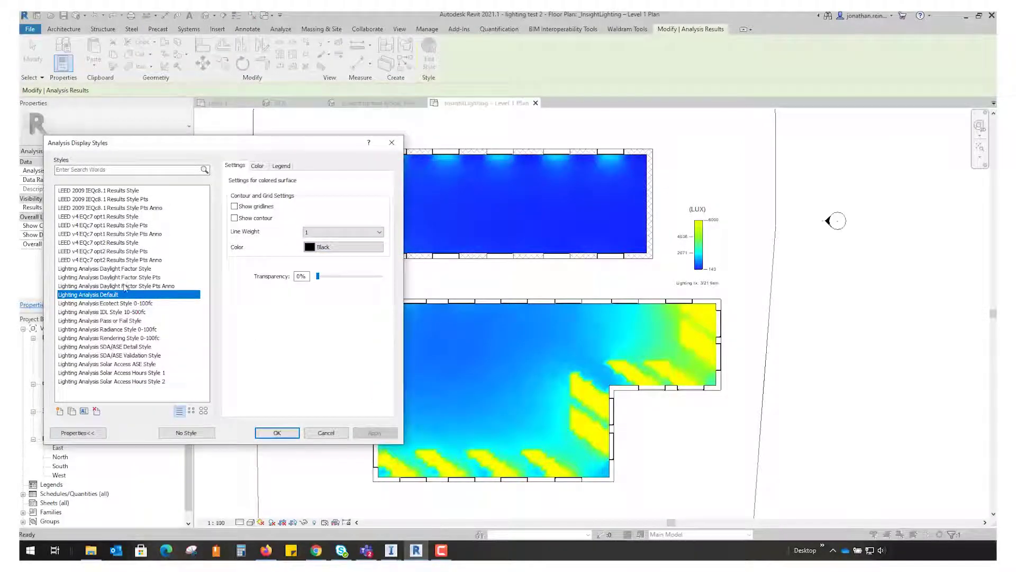
{"action": "left_click", "coordinate": [154, 286]}
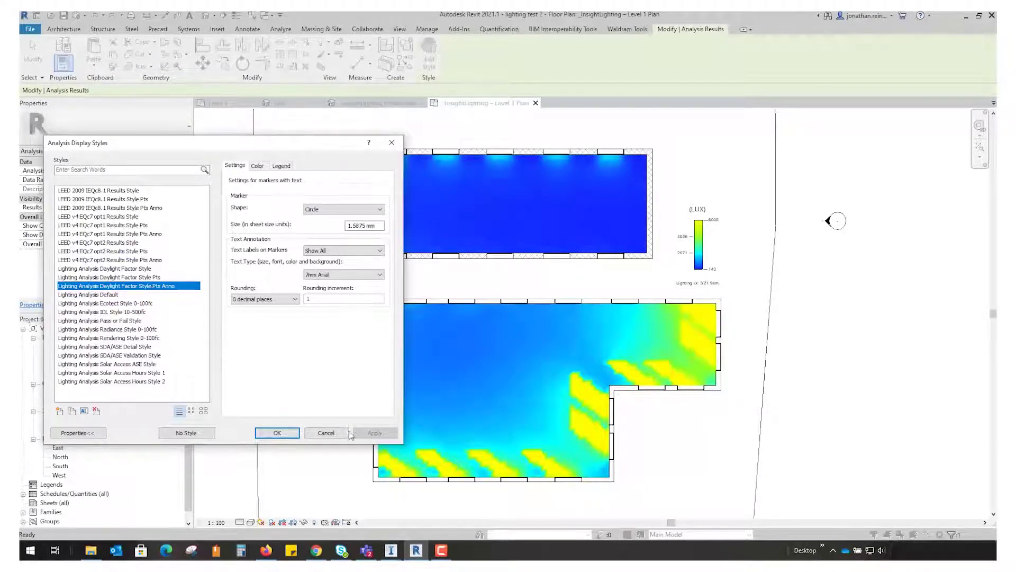
{"action": "left_click", "coordinate": [277, 433]}
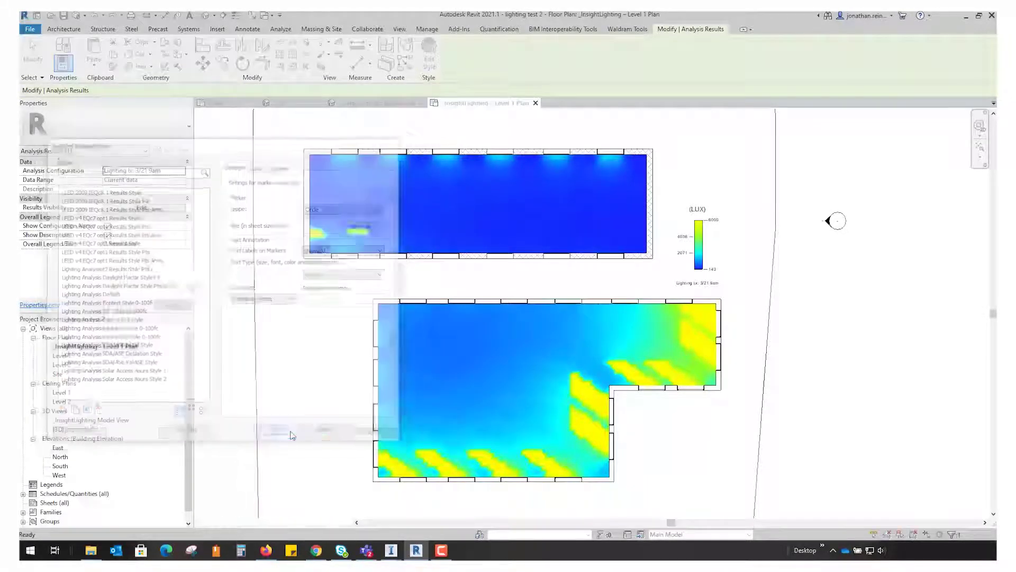
{"action": "left_click", "coordinate": [746, 320]}
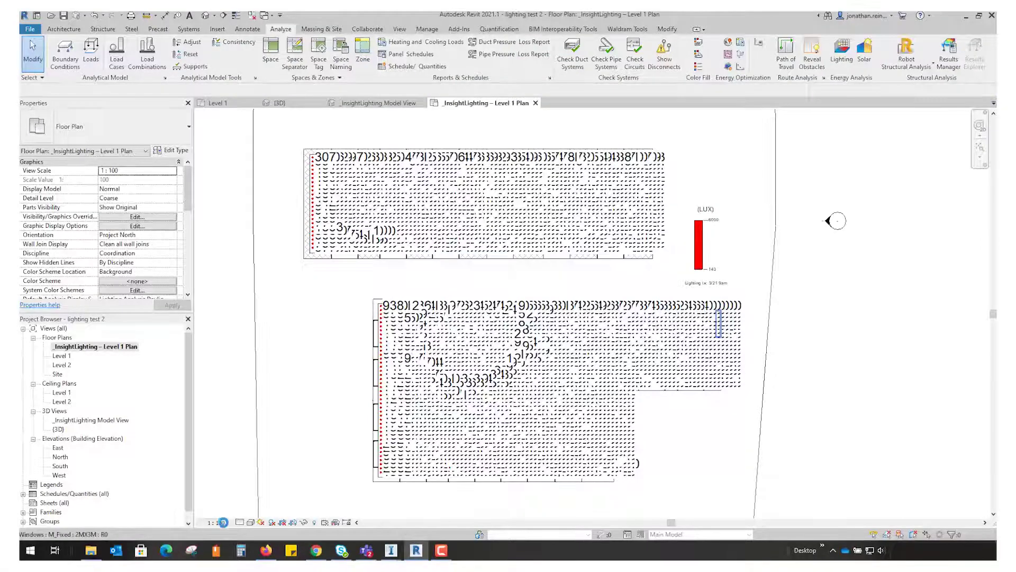
- Set the plan's view scale to 1:10
{"action": "left_click", "coordinate": [216, 522]}
{"action": "scroll", "coordinate": [226, 459], "scroll_direction": "up", "scroll_amount": 3}
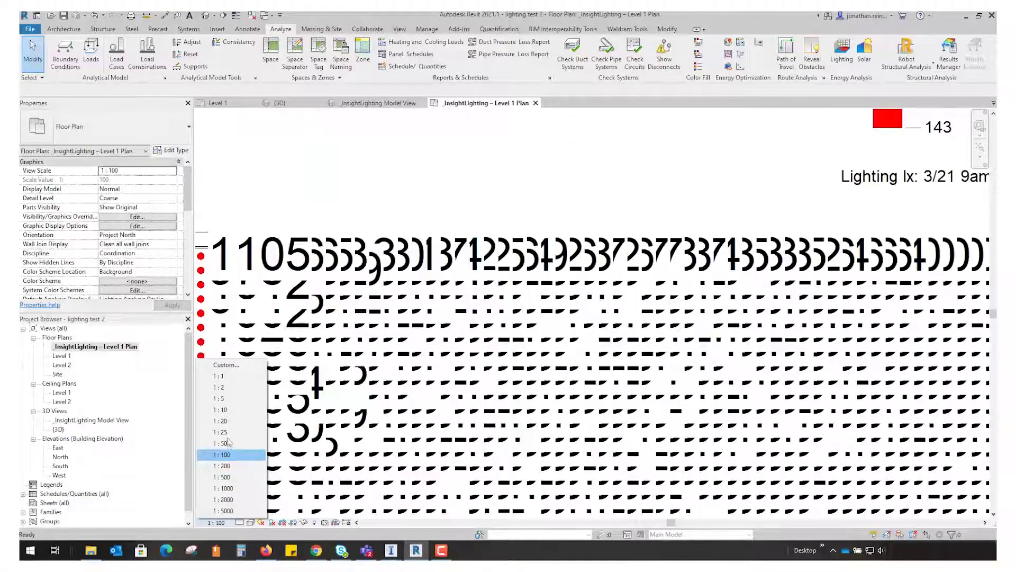
{"action": "key", "text": "Escape"}
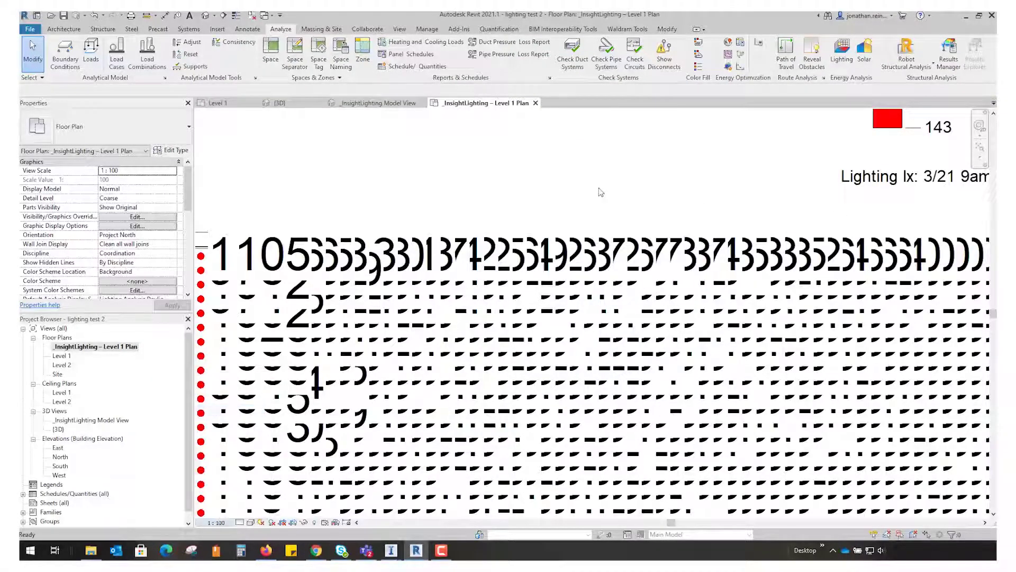
{"action": "key", "text": "BackSpace"}
{"action": "key", "text": "Return"}
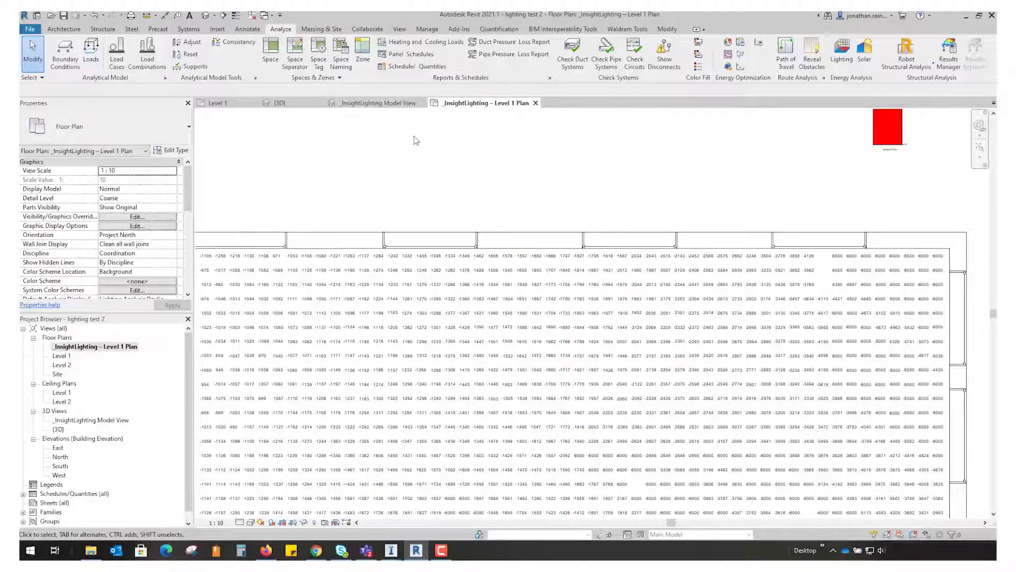
- Switch the results back to the Lighting Analysis Default style
{"action": "left_click", "coordinate": [818, 255]}
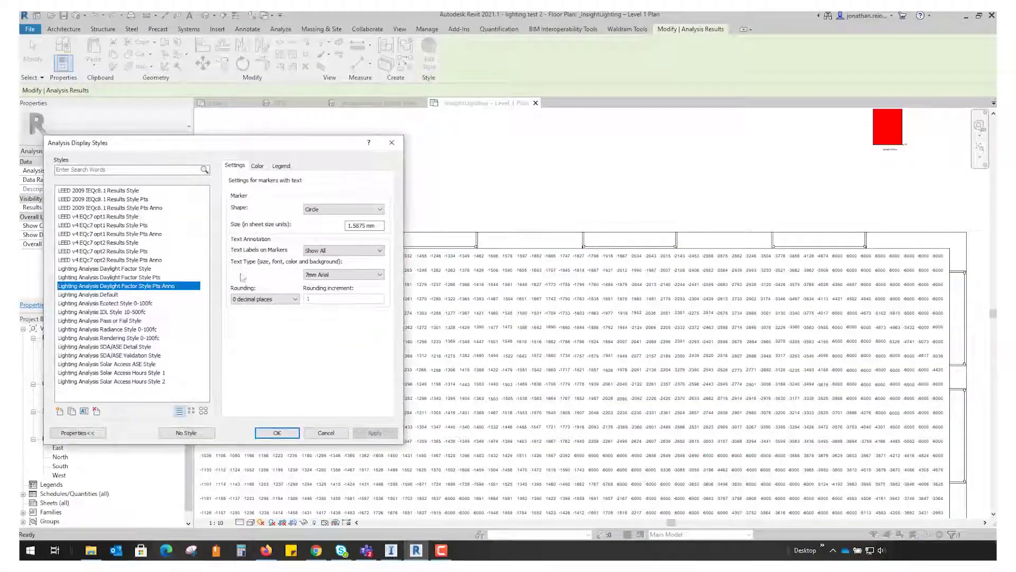
{"action": "left_click", "coordinate": [113, 296]}
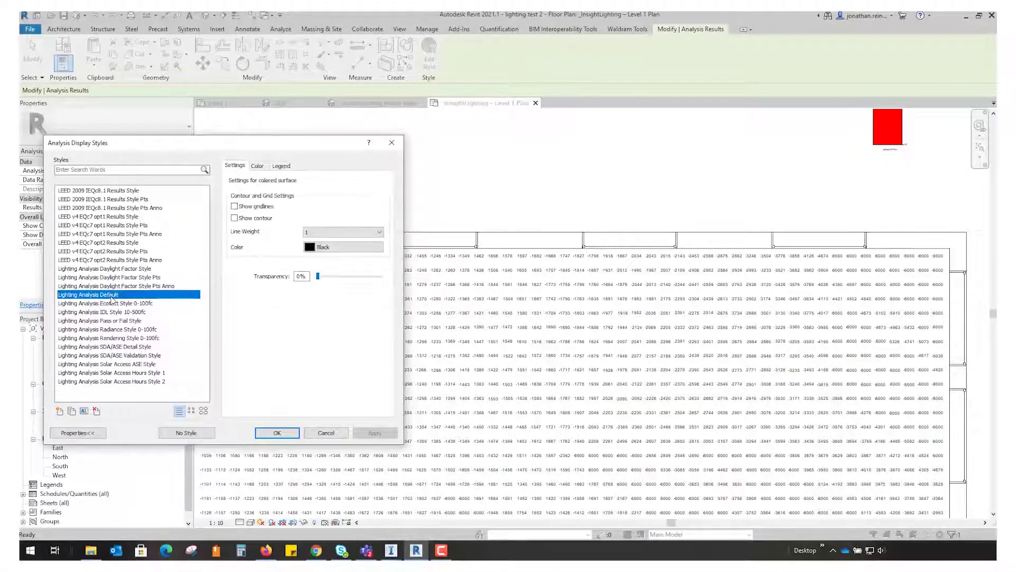
{"action": "left_click", "coordinate": [278, 433]}
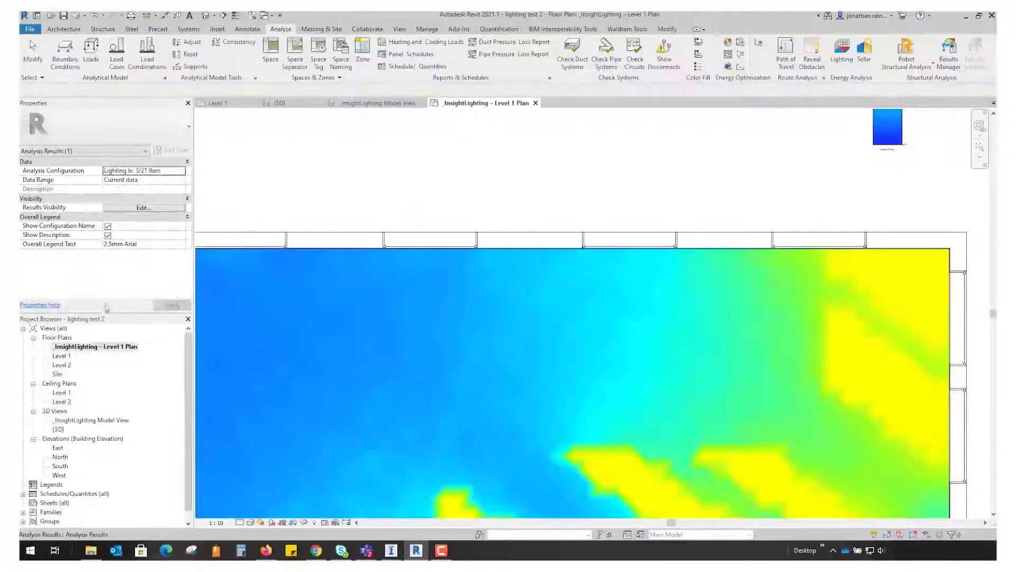
{"action": "scroll", "coordinate": [580, 199], "scroll_direction": "down", "scroll_amount": 2}
{"action": "scroll", "coordinate": [580, 201], "scroll_direction": "down", "scroll_amount": 1}
- Open the 3D InsightLighting Model View and turn on its section box
{"action": "middle_click_drag", "start_coordinate": [580, 203], "coordinate": [583, 294]}
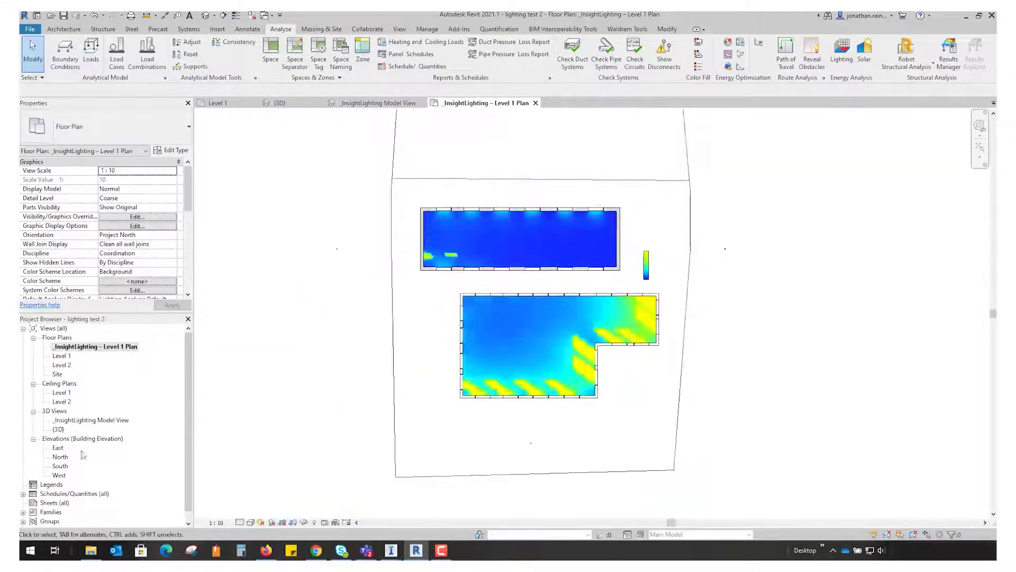
{"action": "double_click", "coordinate": [63, 420]}
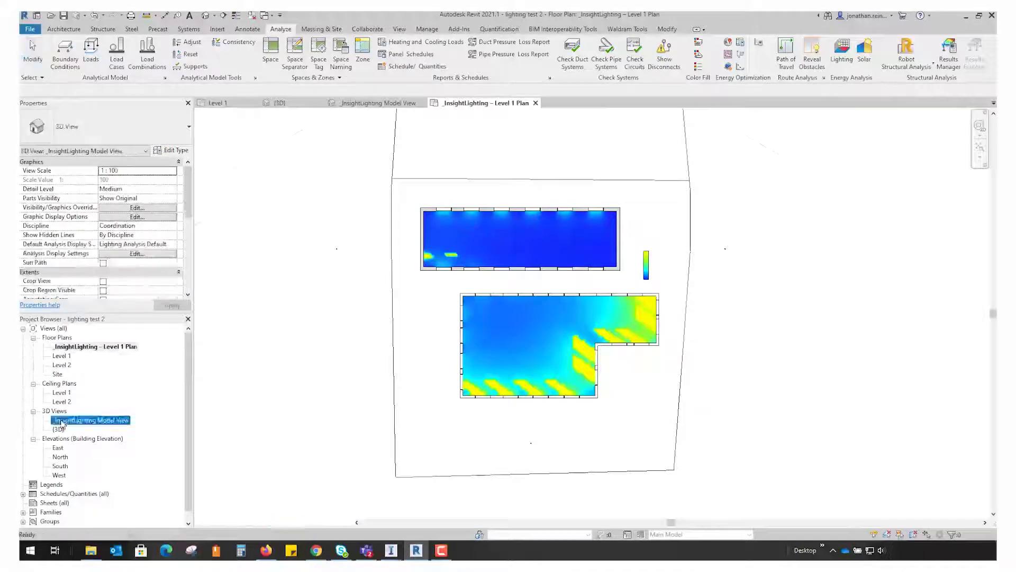
{"action": "scroll", "coordinate": [135, 256], "scroll_direction": "down", "scroll_amount": 4}
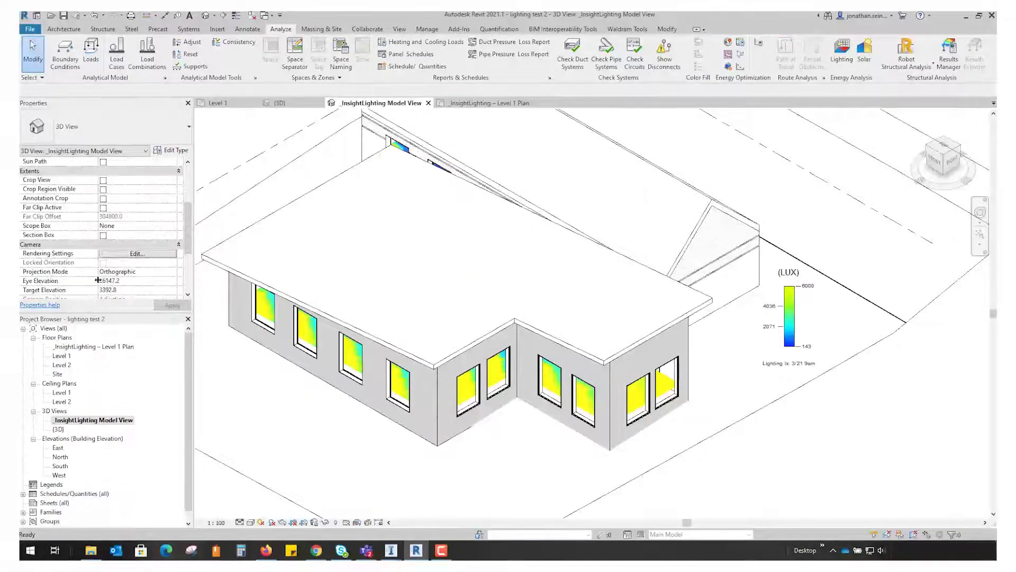
{"action": "left_click", "coordinate": [103, 235]}
{"action": "scroll", "coordinate": [556, 354], "scroll_direction": "down", "scroll_amount": 2}
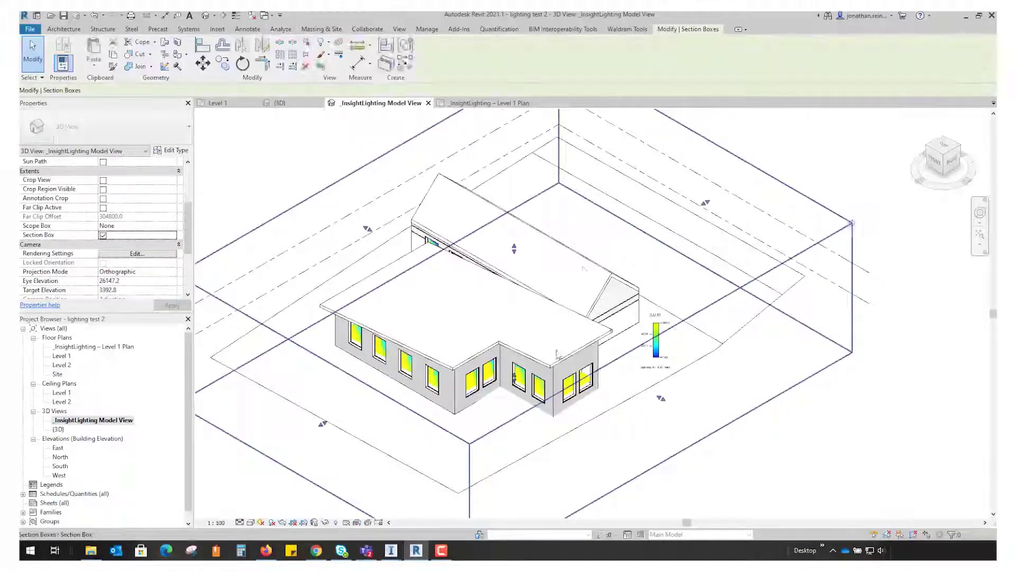
- Lower the section box below the roof, orbit the model, and reopen the Level 1 plan
{"action": "left_click_drag", "start_coordinate": [514, 249], "coordinate": [514, 297]}
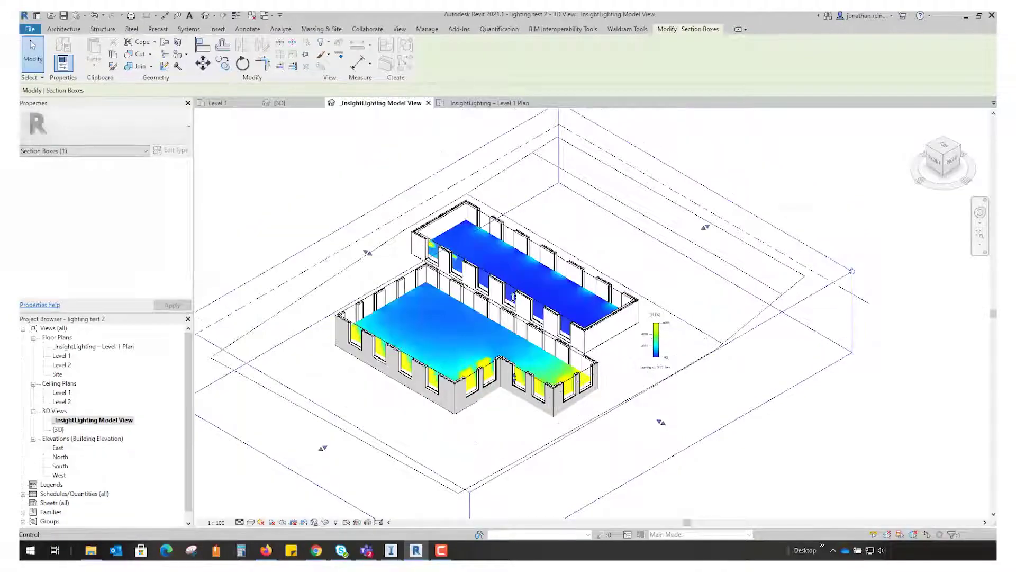
{"action": "middle_click_drag", "start_coordinate": [514, 297], "coordinate": [616, 261], "text": "shift"}
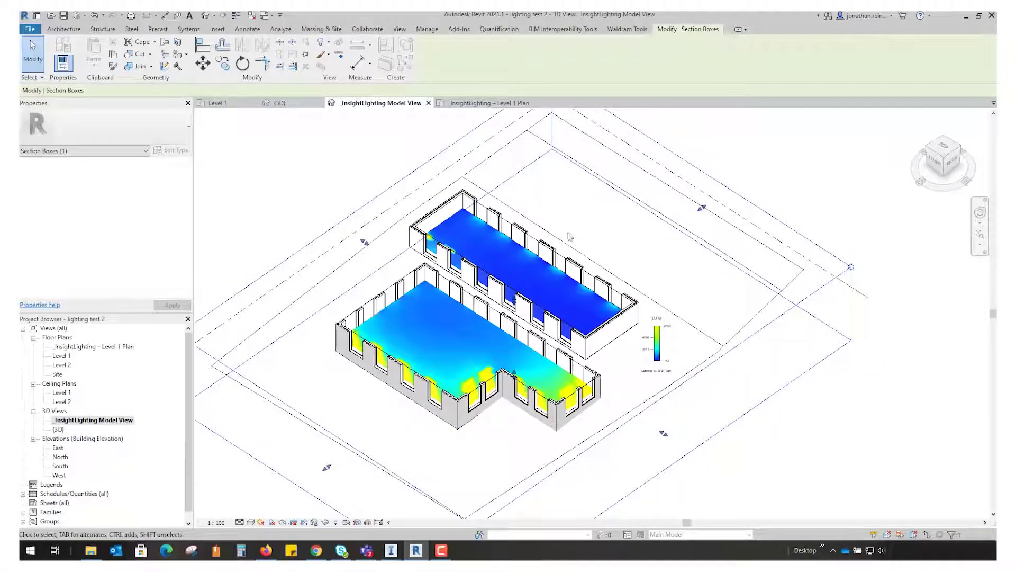
{"action": "middle_click_drag", "start_coordinate": [291, 431], "coordinate": [516, 374], "text": "shift"}
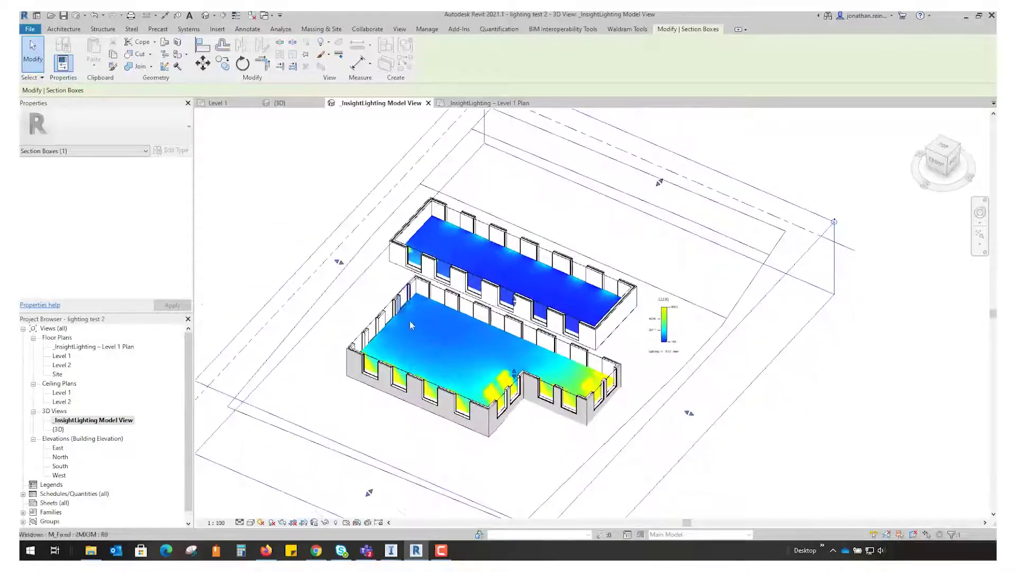
{"action": "double_click", "coordinate": [102, 347]}
{"action": "scroll", "coordinate": [567, 337], "scroll_direction": "up", "scroll_amount": 3}
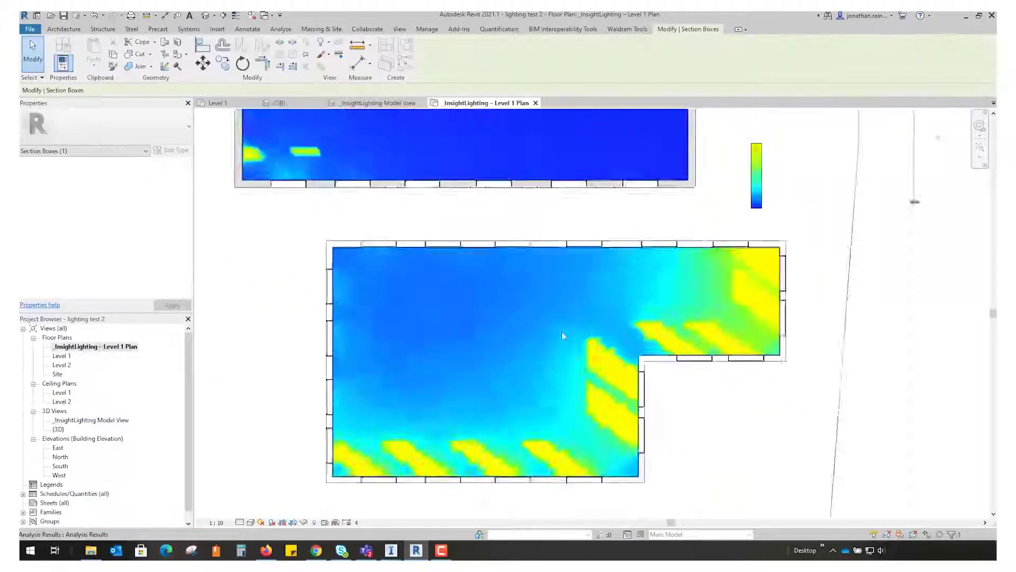
{"action": "scroll", "coordinate": [568, 338], "scroll_direction": "up", "scroll_amount": 2}
- Draw a 135mm 2-hr interior partition, horizontal then vertical, enclosing the right-hand wing
{"action": "left_click", "coordinate": [64, 29]}
{"action": "left_click", "coordinate": [60, 50]}
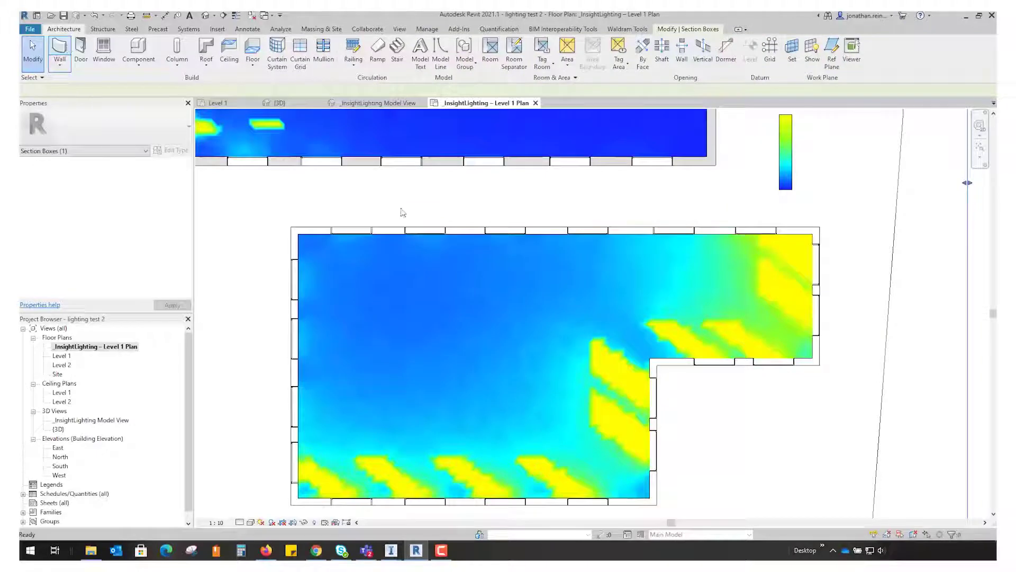
{"action": "middle_click_drag", "start_coordinate": [540, 334], "coordinate": [506, 255]}
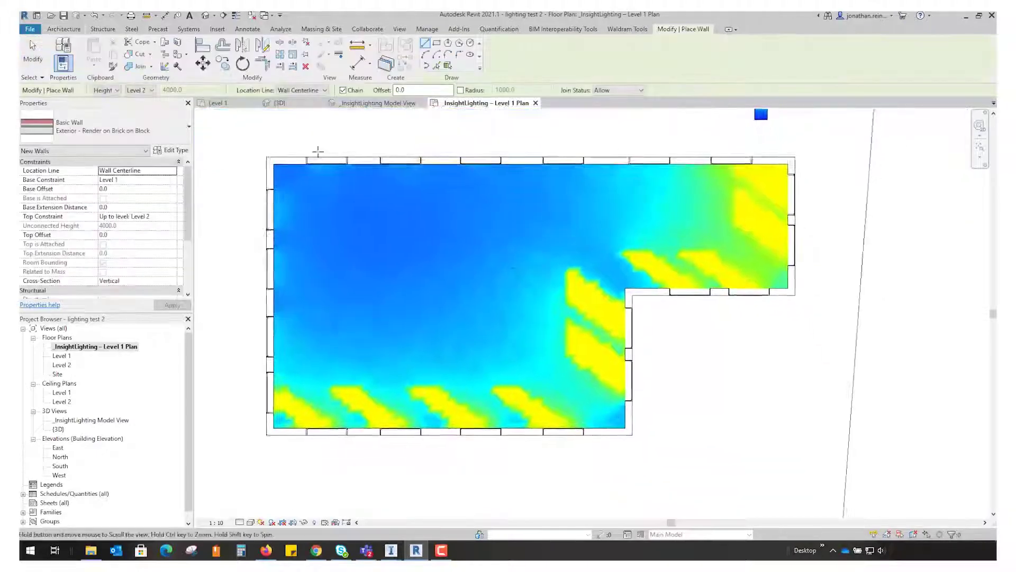
{"action": "left_click", "coordinate": [106, 133]}
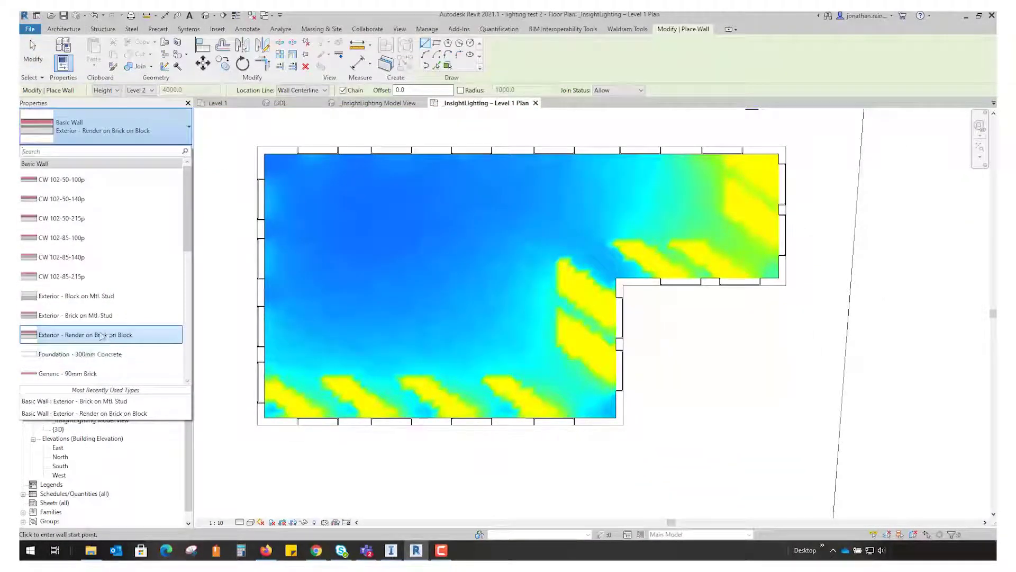
{"action": "scroll", "coordinate": [88, 334], "scroll_direction": "down", "scroll_amount": 3}
{"action": "left_click", "coordinate": [82, 313]}
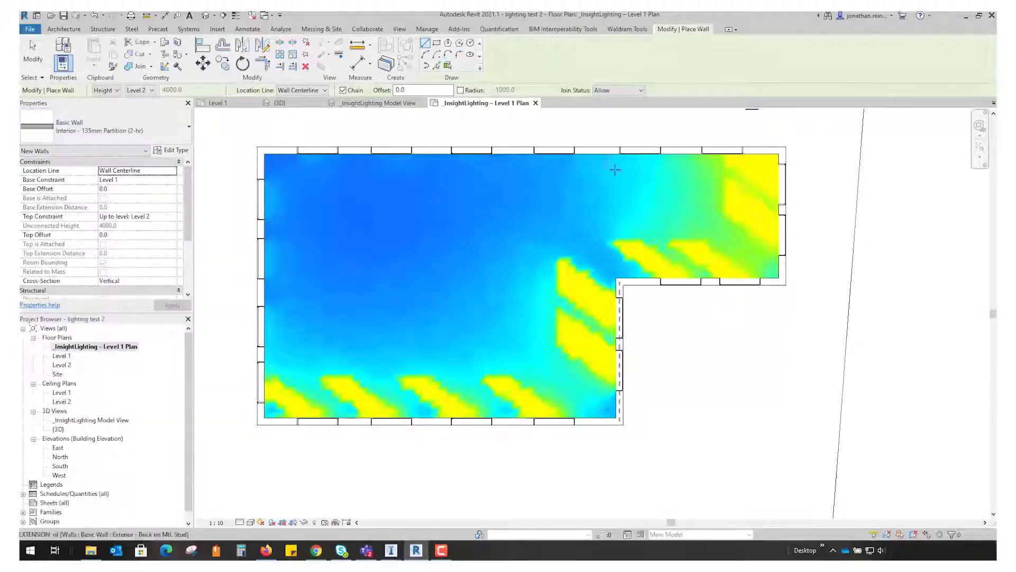
{"action": "scroll", "coordinate": [635, 346], "scroll_direction": "up", "scroll_amount": 2}
{"action": "left_click", "coordinate": [624, 212]}
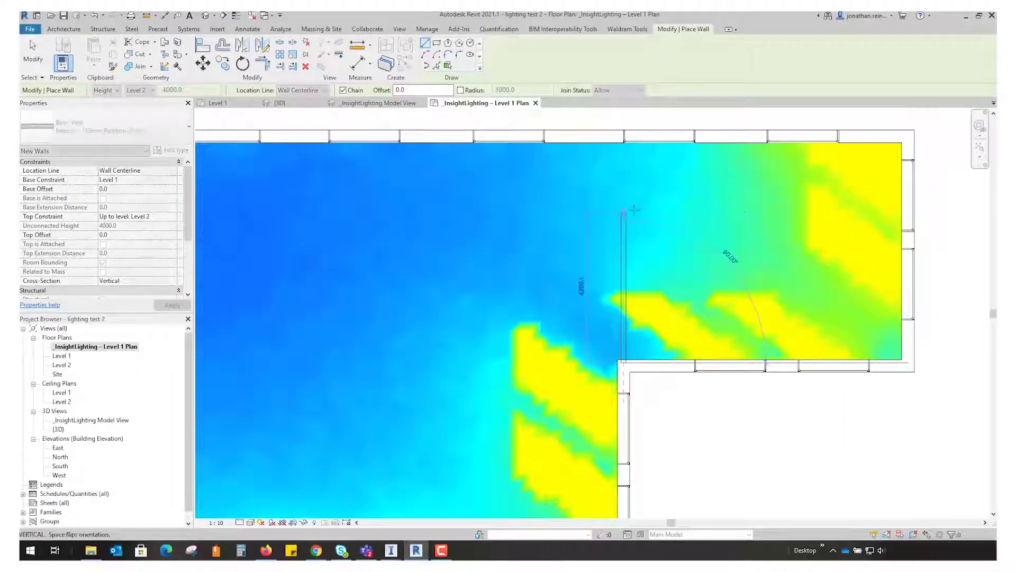
{"action": "left_click", "coordinate": [764, 211]}
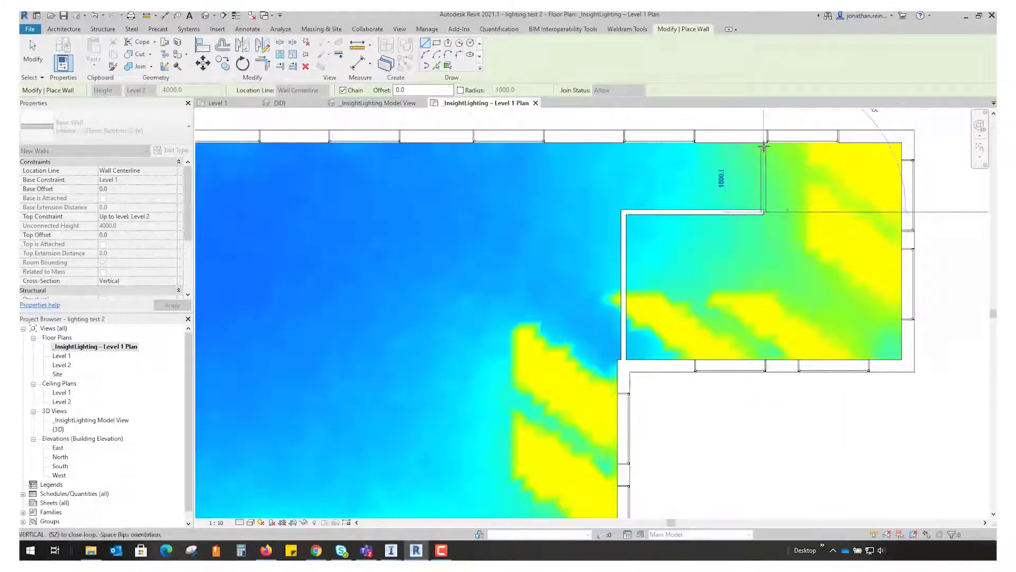
{"action": "left_click", "coordinate": [765, 138]}
{"action": "key", "text": "Escape"}
{"action": "key", "text": "Escape"}
{"action": "scroll", "coordinate": [809, 220], "scroll_direction": "down", "scroll_amount": 3}
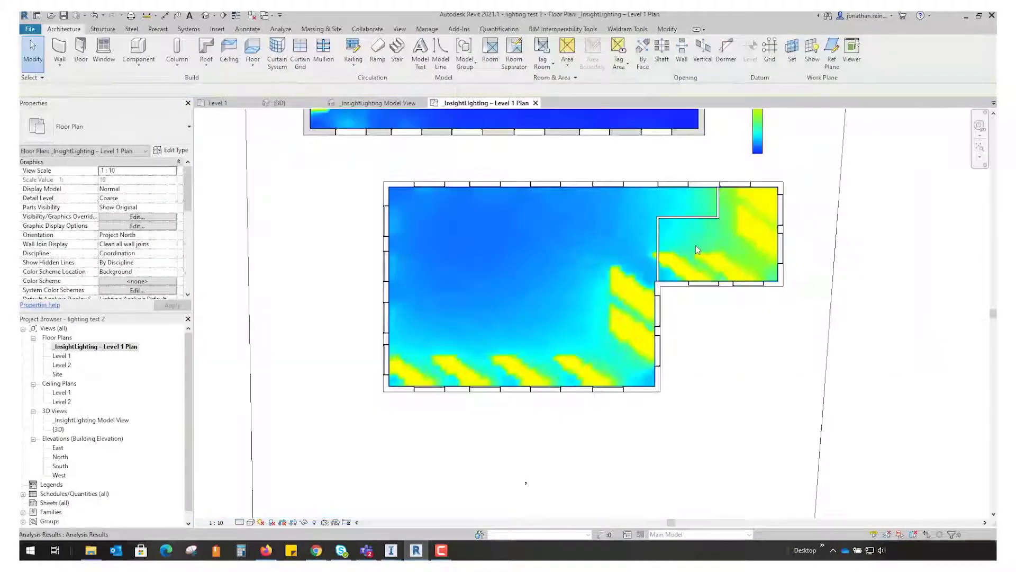
- Start Room placement with RM, then cancel it
{"action": "key", "text": "r"}
{"action": "key", "text": "m"}
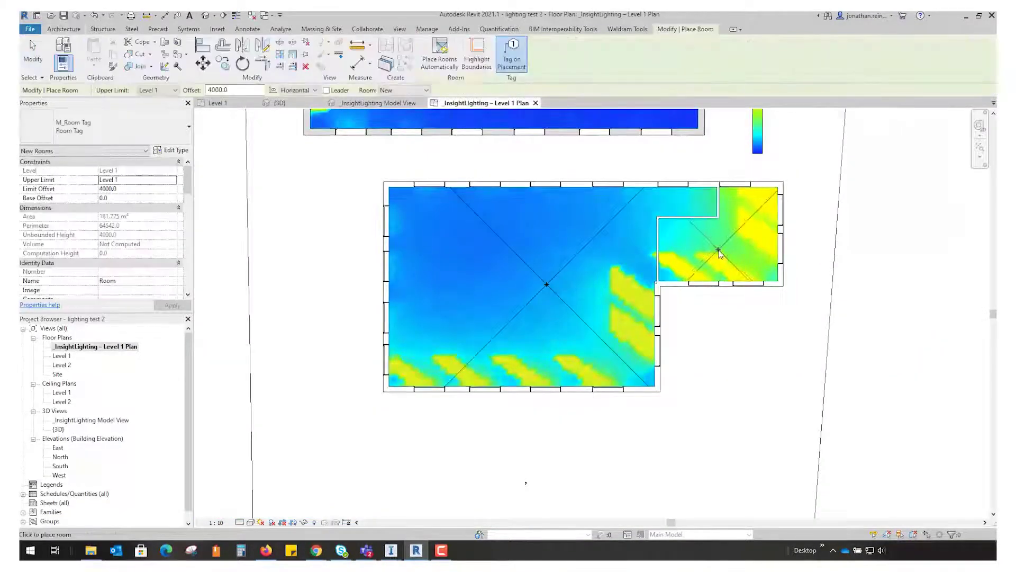
{"action": "key", "text": "Escape"}
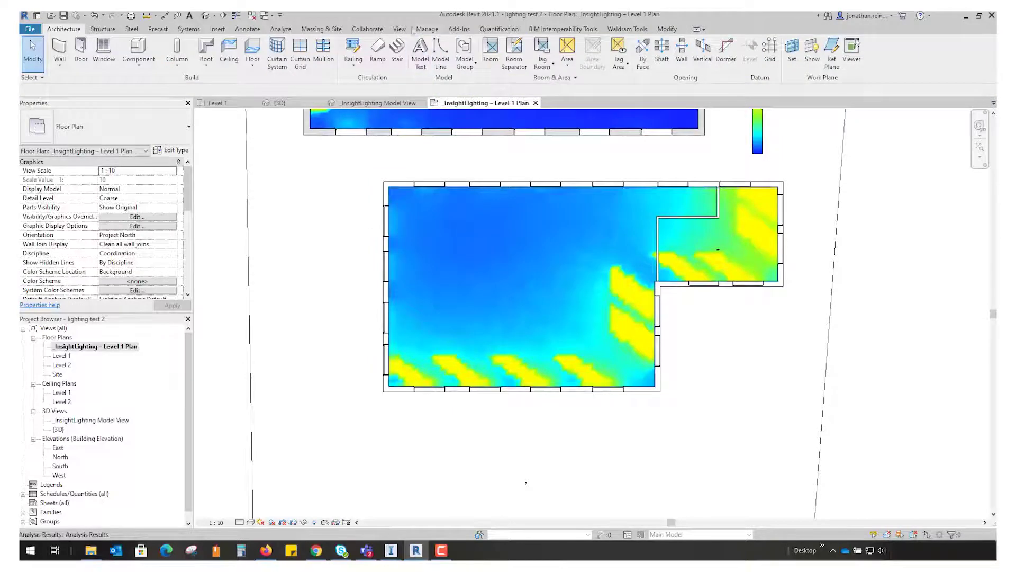
- Load the 09/04/20 11:52 high Illuminance Analysis and select the _InsightLighting Room Schedule
{"action": "left_click", "coordinate": [280, 29]}
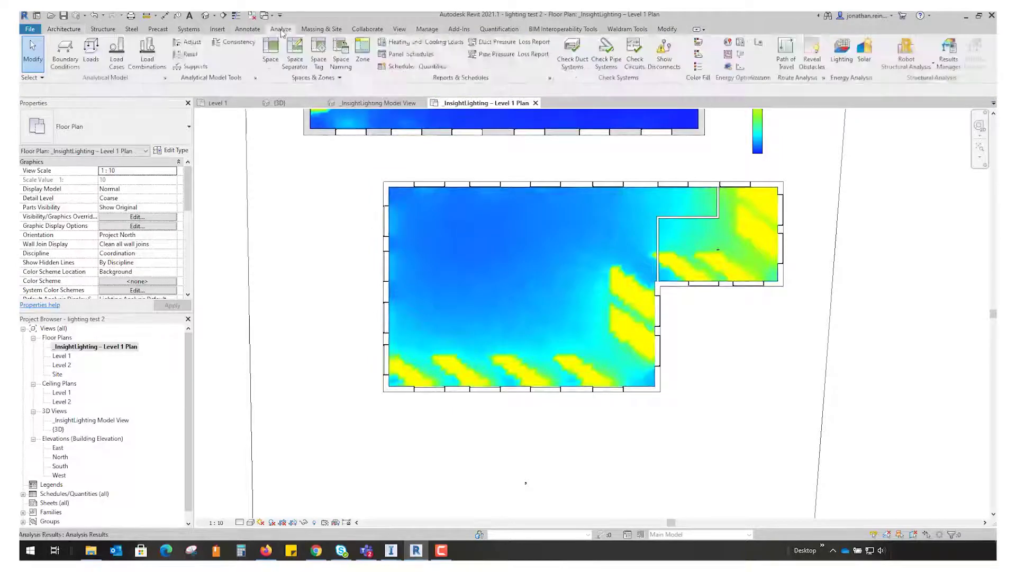
{"action": "left_click", "coordinate": [842, 48]}
{"action": "left_click", "coordinate": [550, 235]}
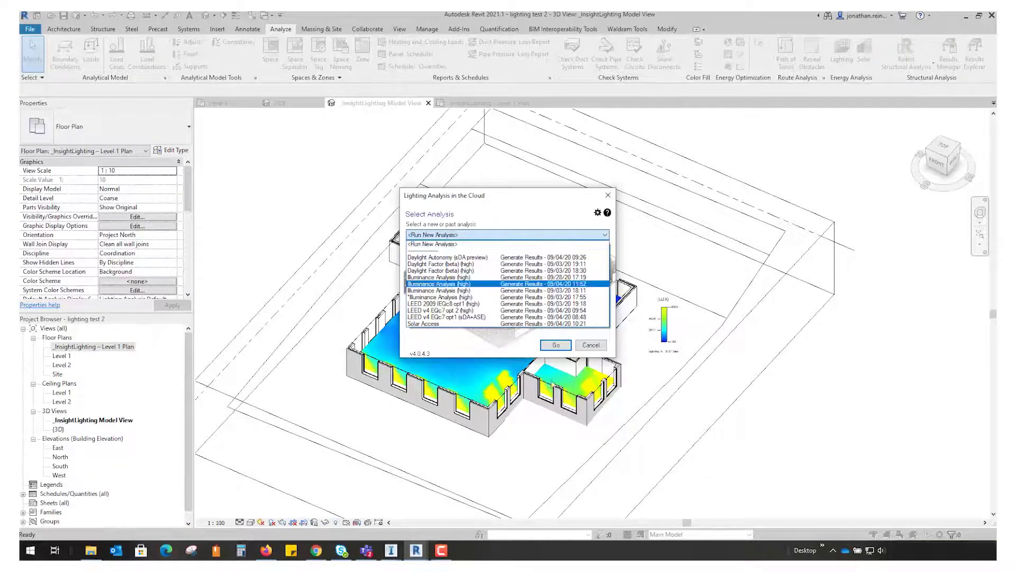
{"action": "left_click", "coordinate": [509, 283]}
{"action": "left_click", "coordinate": [556, 344]}
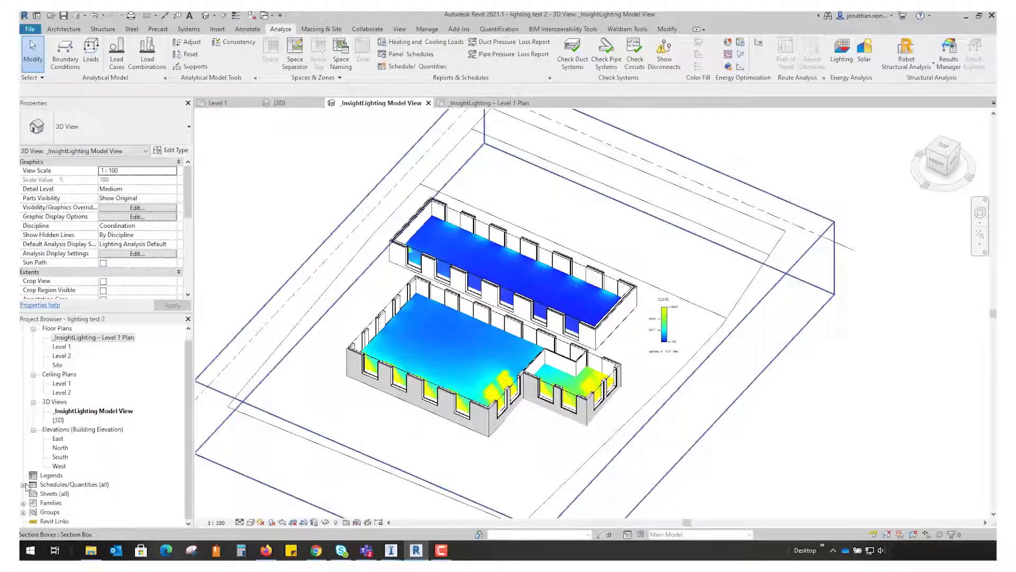
{"action": "left_click", "coordinate": [24, 491]}
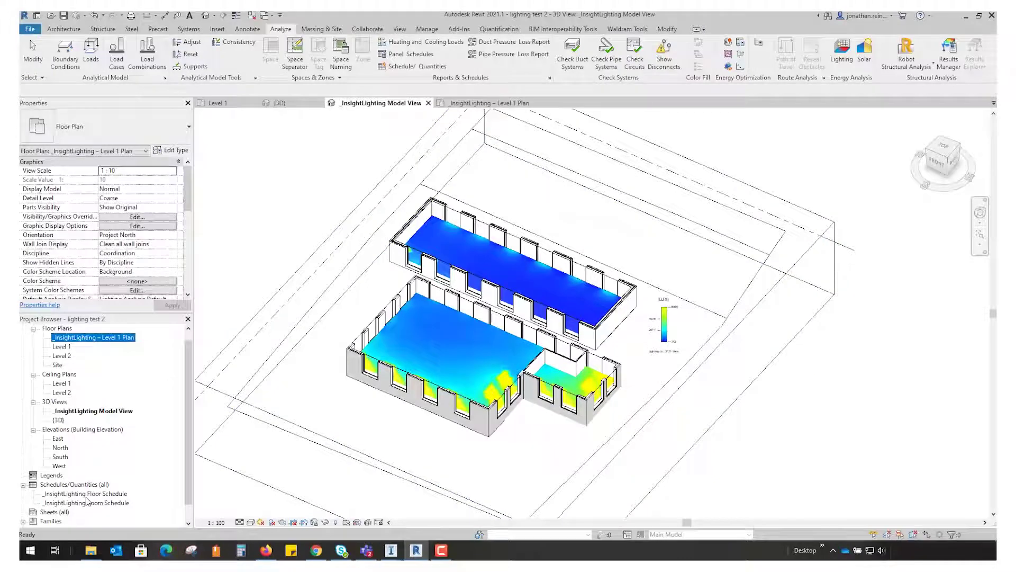
{"action": "left_click", "coordinate": [86, 503]}
- Open the _InsightLighting Room Schedule, then return to the Level 1 lighting plan
{"action": "double_click", "coordinate": [86, 503]}
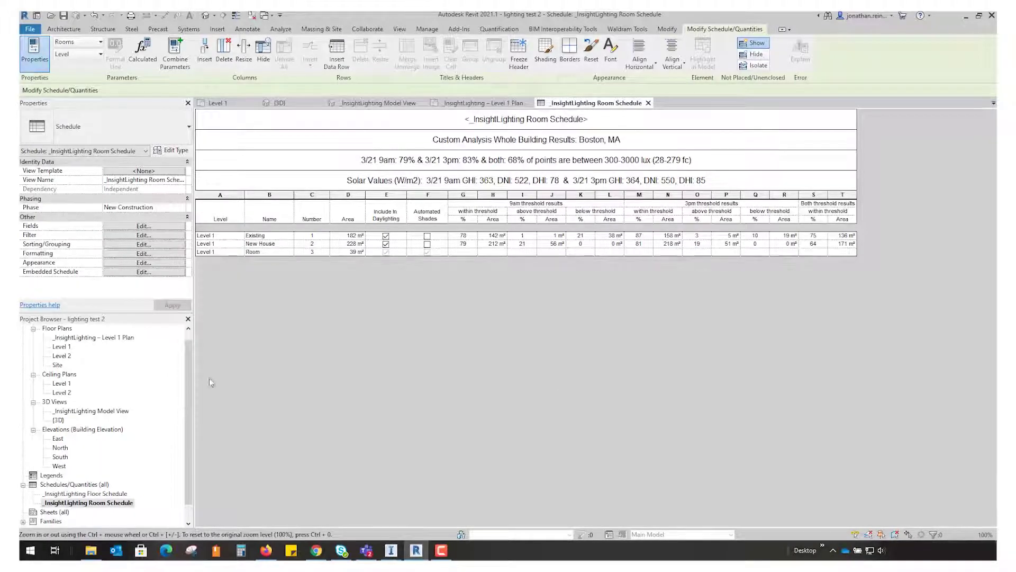
{"action": "double_click", "coordinate": [120, 337]}
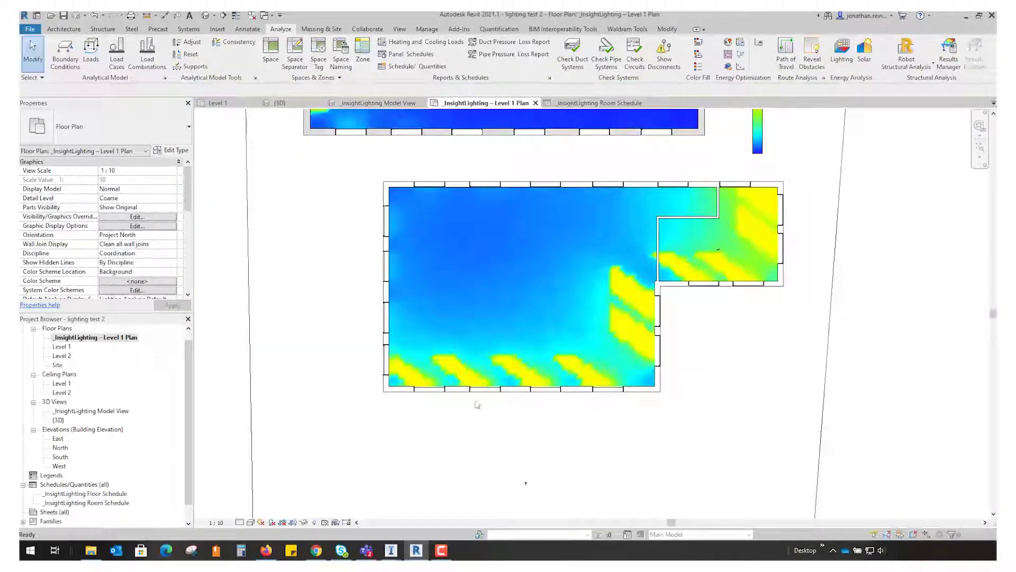
{"action": "scroll", "coordinate": [476, 405], "scroll_direction": "down", "scroll_amount": 2}
{"action": "scroll", "coordinate": [625, 405], "scroll_direction": "up", "scroll_amount": 1}
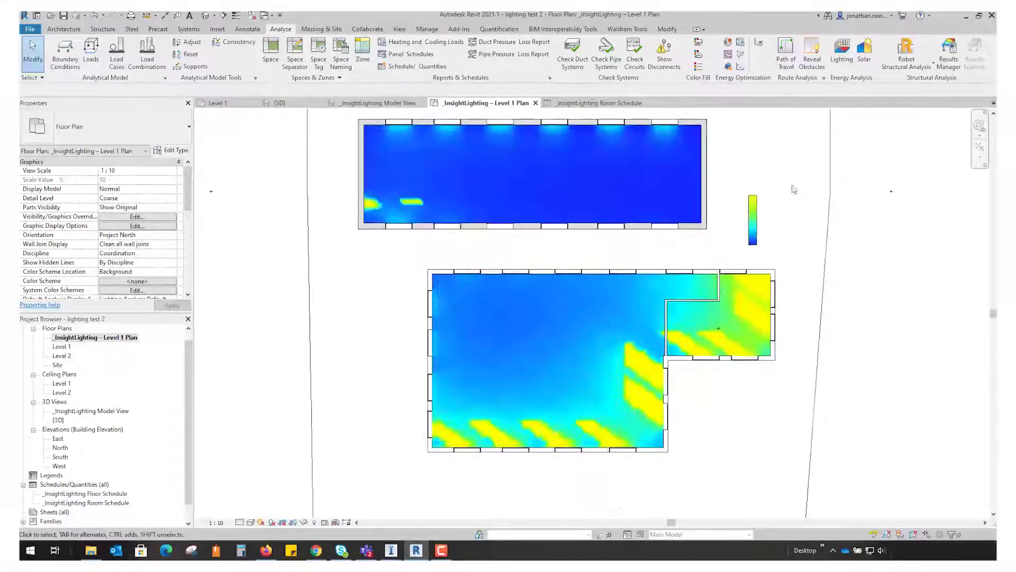
- Load the 09/03/20 18:11 high Illuminance Analysis, declining raw files and closing the summary
{"action": "left_click", "coordinate": [841, 53]}
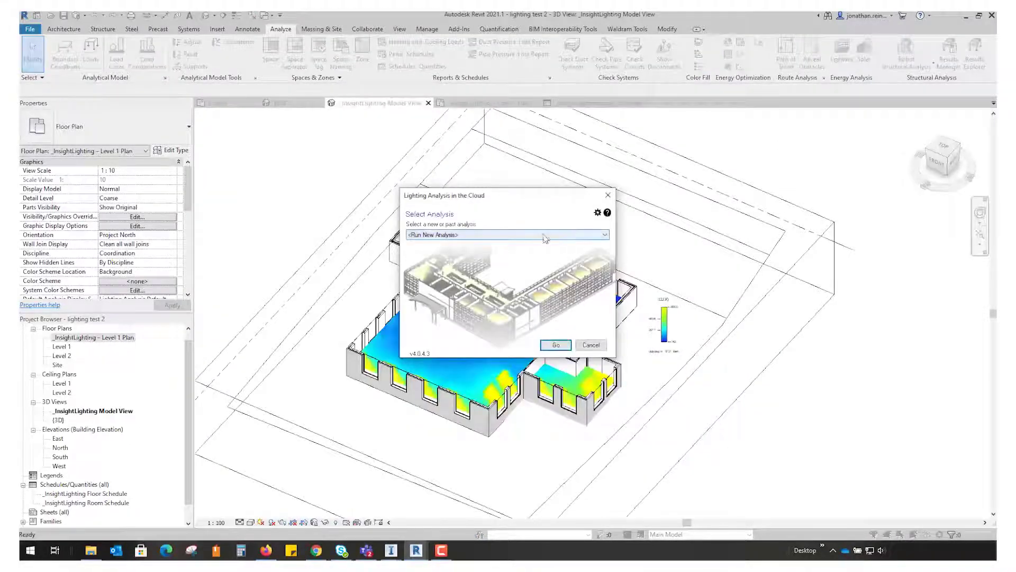
{"action": "left_click", "coordinate": [545, 235]}
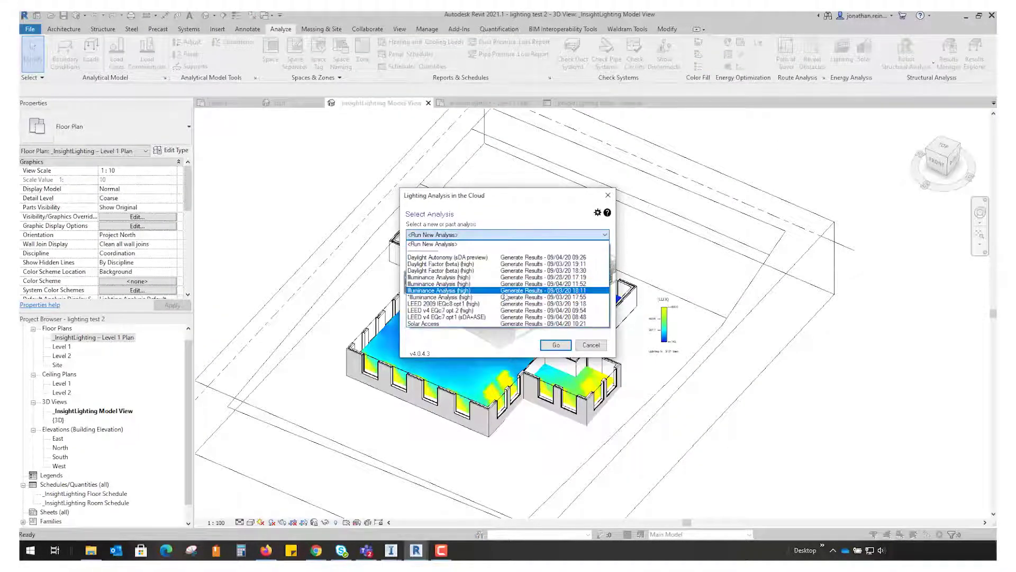
{"action": "left_click", "coordinate": [451, 294]}
{"action": "left_click", "coordinate": [558, 346]}
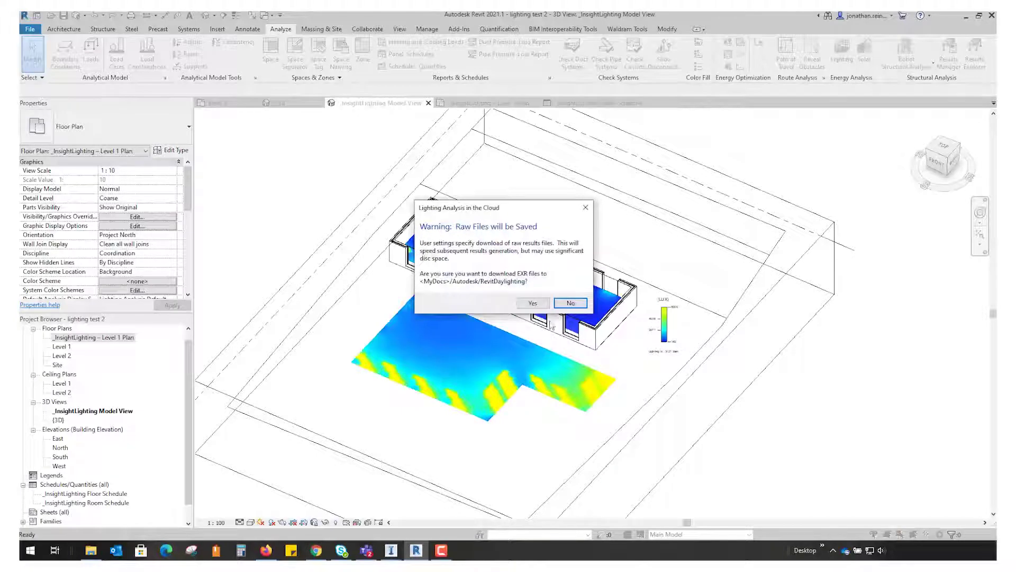
{"action": "left_click", "coordinate": [566, 305]}
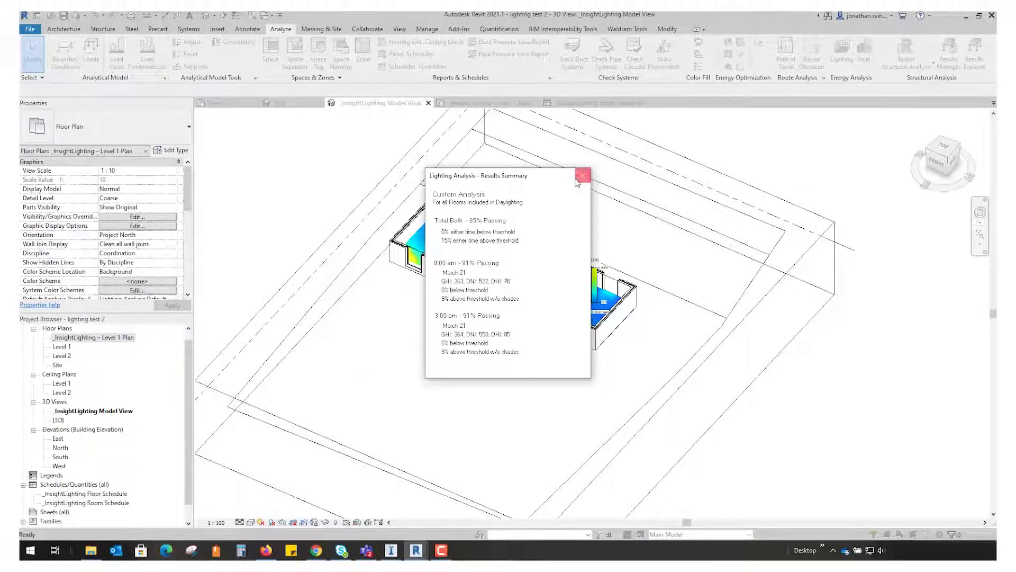
{"action": "left_click", "coordinate": [582, 175]}
{"action": "scroll", "coordinate": [165, 231], "scroll_direction": "down", "scroll_amount": 3}
{"action": "scroll", "coordinate": [161, 281], "scroll_direction": "down", "scroll_amount": 3}
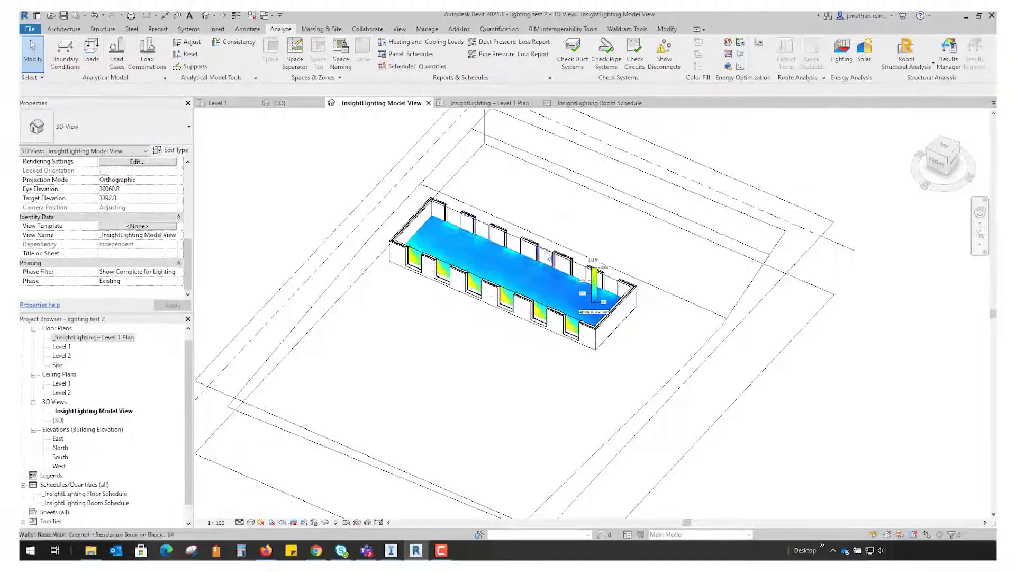
{"action": "scroll", "coordinate": [545, 272], "scroll_direction": "up", "scroll_amount": 3}
{"action": "scroll", "coordinate": [474, 238], "scroll_direction": "up", "scroll_amount": 2}
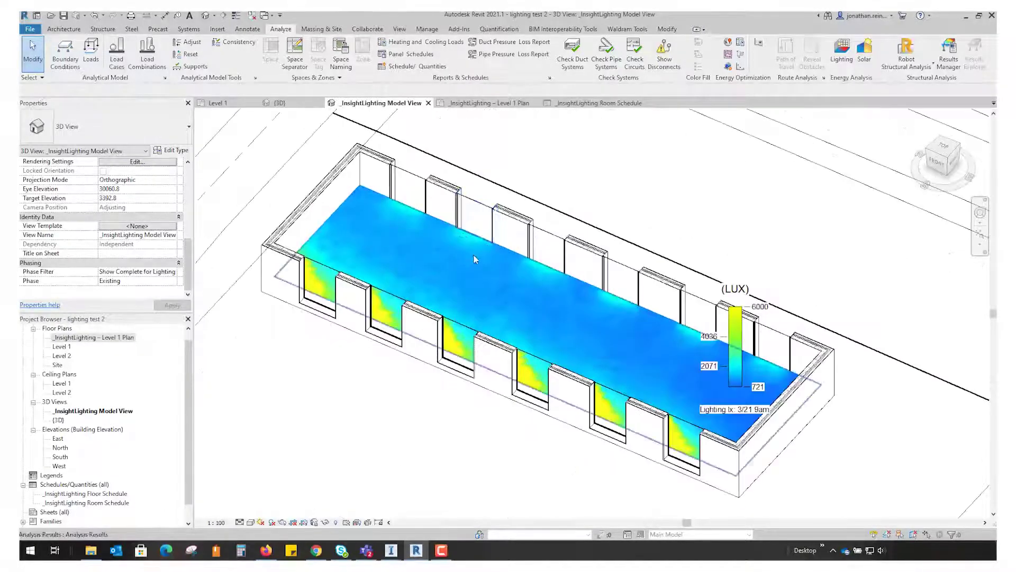
- Select and deselect the heatmap surface, then open and recentre the Level 1 lighting plan
{"action": "left_click", "coordinate": [472, 257]}
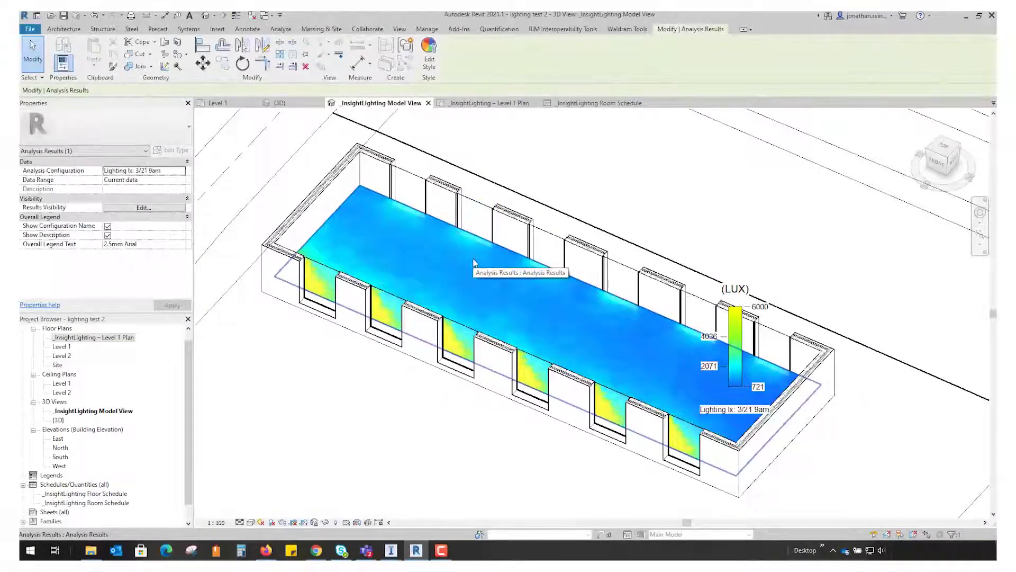
{"action": "scroll", "coordinate": [474, 259], "scroll_direction": "down", "scroll_amount": 1}
{"action": "scroll", "coordinate": [473, 263], "scroll_direction": "down", "scroll_amount": 3}
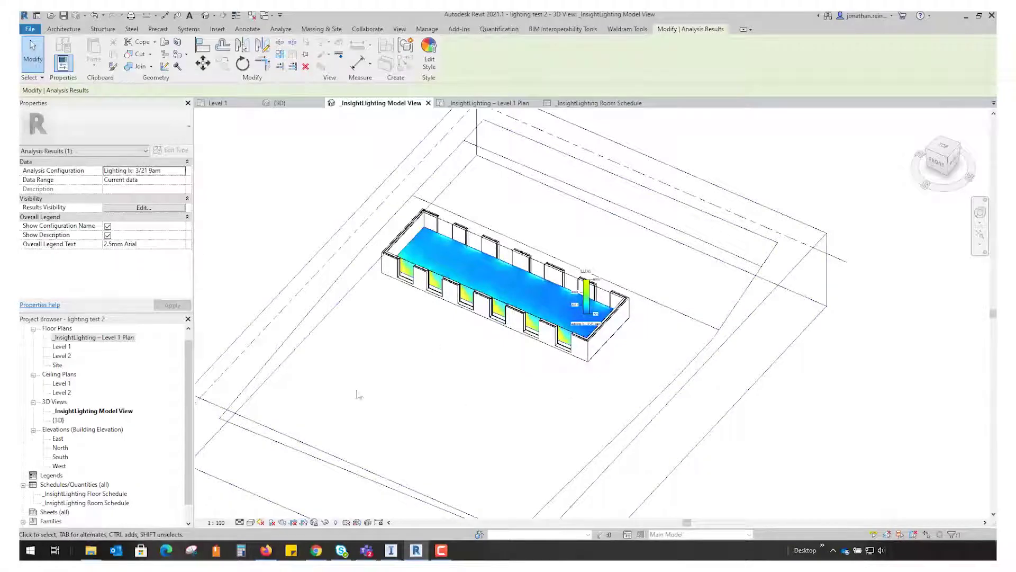
{"action": "left_click", "coordinate": [256, 150]}
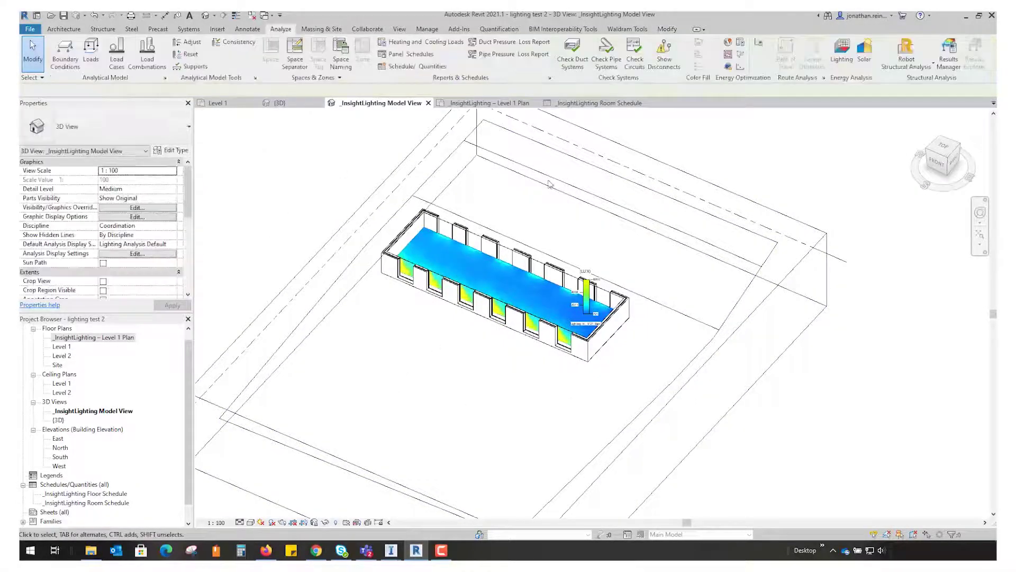
{"action": "double_click", "coordinate": [95, 337]}
{"action": "scroll", "coordinate": [574, 307], "scroll_direction": "down", "scroll_amount": 2}
{"action": "scroll", "coordinate": [575, 306], "scroll_direction": "down", "scroll_amount": 2}
{"action": "scroll", "coordinate": [127, 218], "scroll_direction": "down", "scroll_amount": 3}
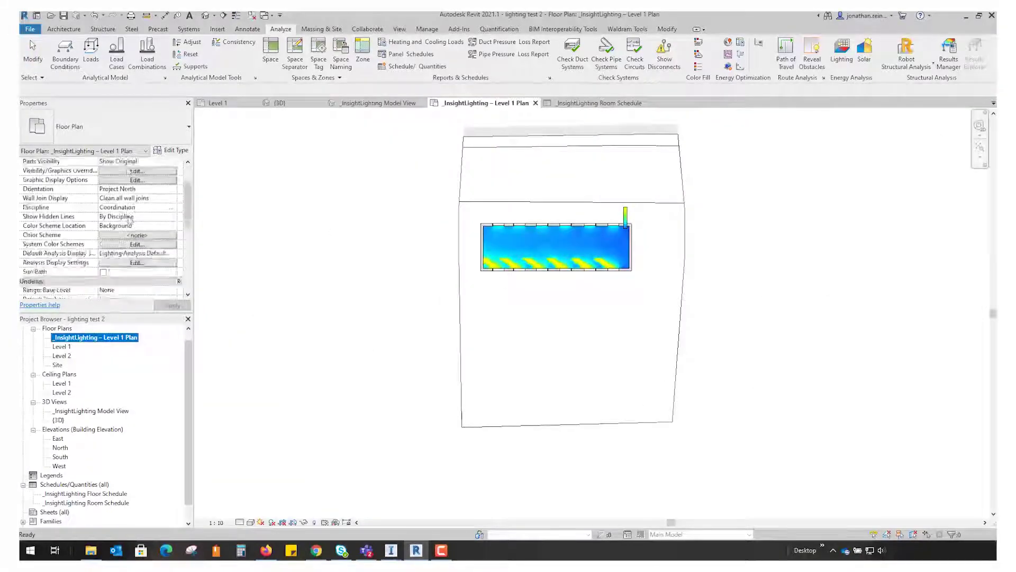
{"action": "scroll", "coordinate": [133, 239], "scroll_direction": "down", "scroll_amount": 3}
{"action": "scroll", "coordinate": [440, 227], "scroll_direction": "up", "scroll_amount": 3}
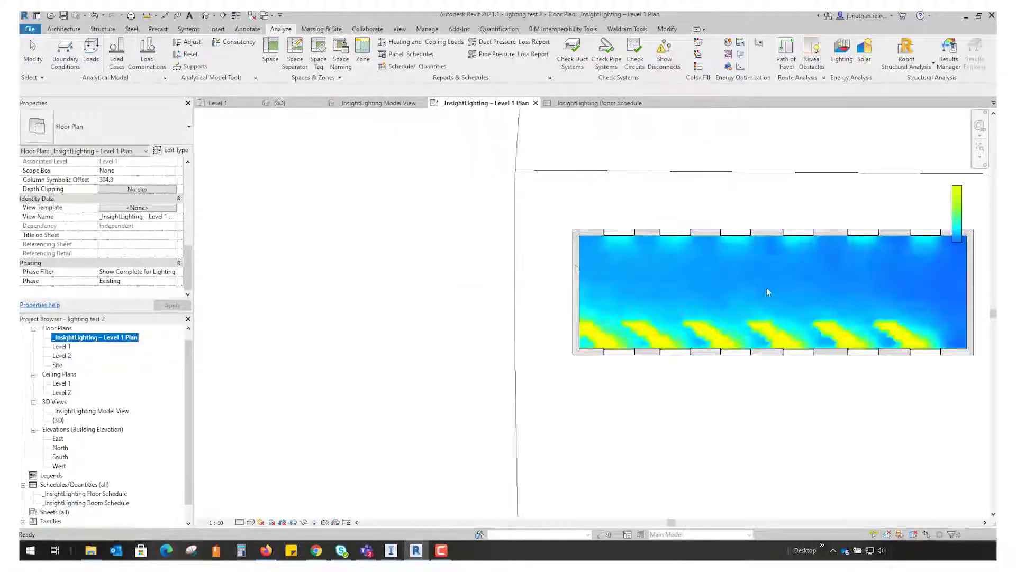
{"action": "middle_click_drag", "start_coordinate": [857, 436], "coordinate": [552, 330]}
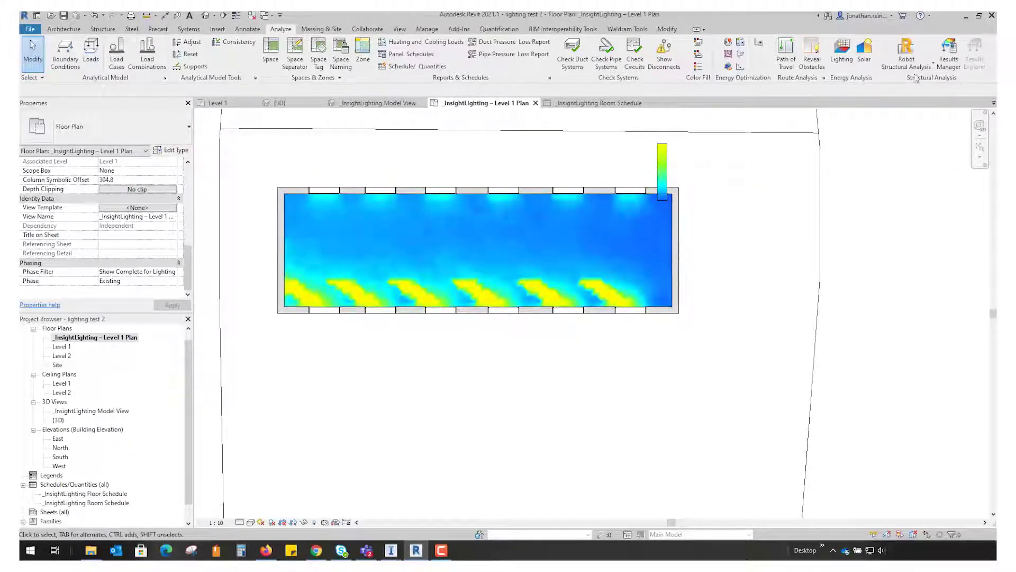
- Load the 09/03/20 17:55 high Illuminance Analysis and orbit the 3D view toward Top
{"action": "left_click", "coordinate": [842, 50]}
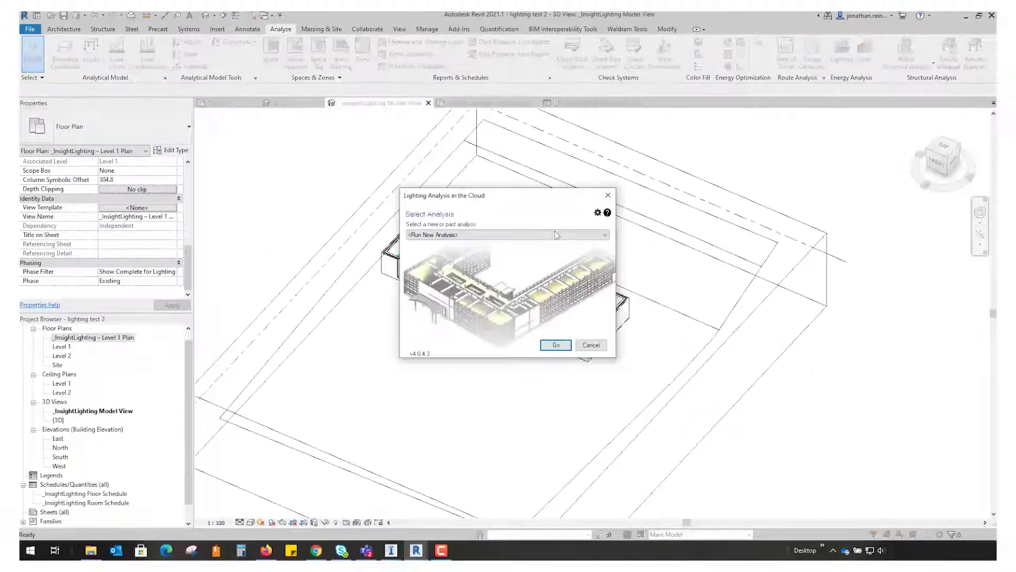
{"action": "left_click", "coordinate": [557, 235]}
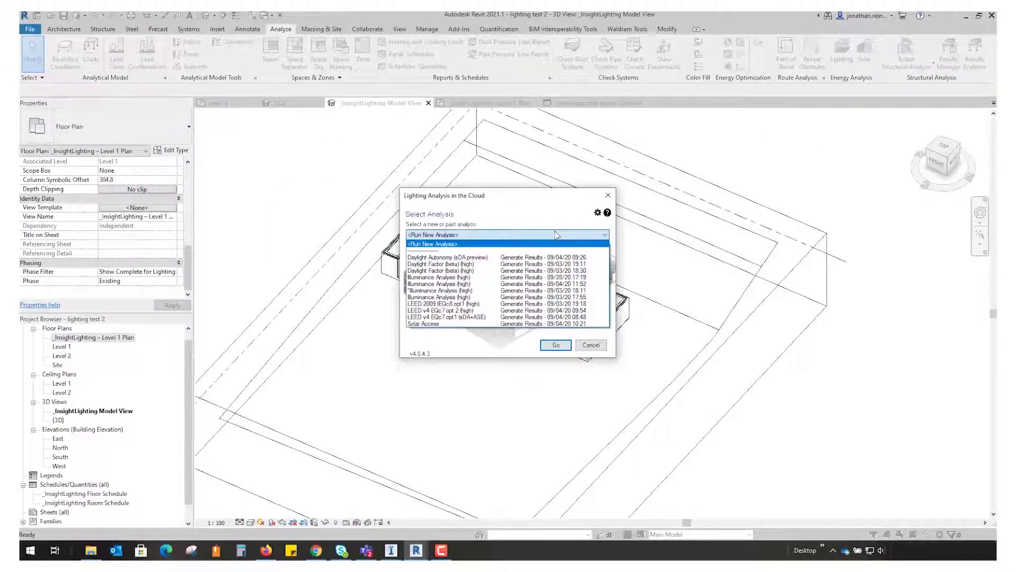
{"action": "left_click", "coordinate": [475, 299]}
{"action": "left_click", "coordinate": [555, 345]}
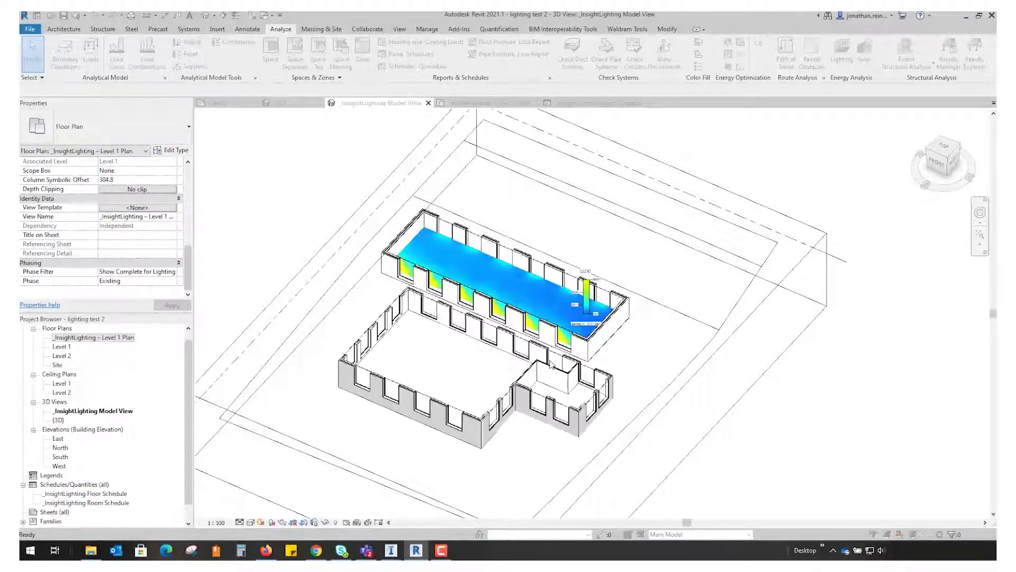
{"action": "left_click", "coordinate": [569, 308]}
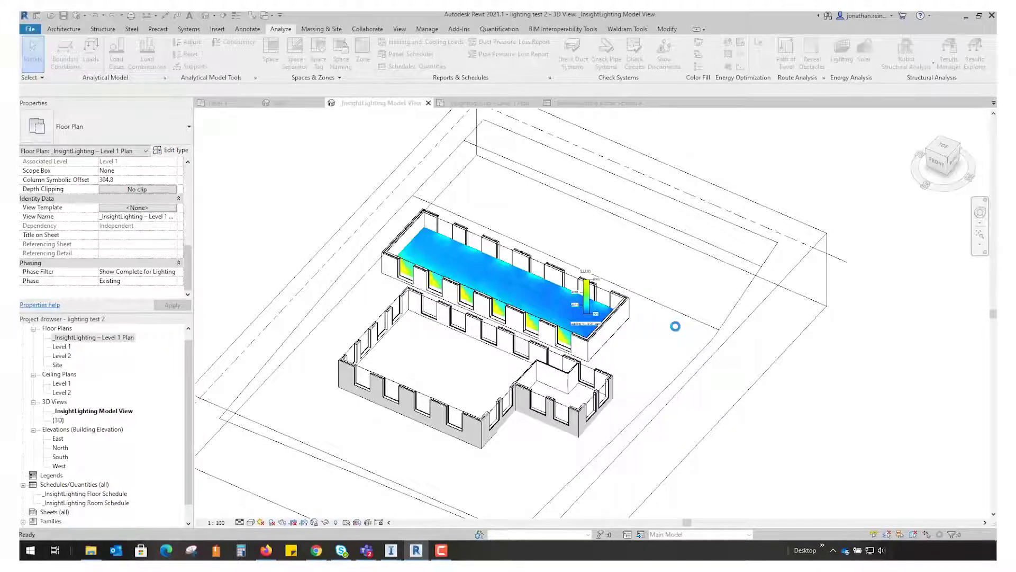
{"action": "left_click", "coordinate": [583, 175]}
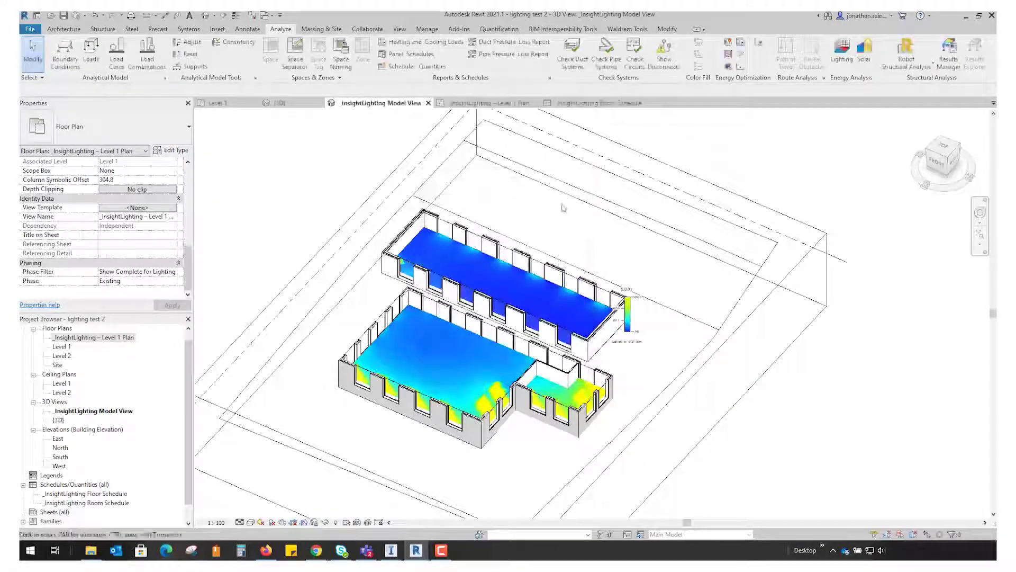
{"action": "mouse_move", "coordinate": [561, 194]}
{"action": "middle_mouse_down", "text": "shift"}
{"action": "mouse_move", "coordinate": [562, 251]}
{"action": "mouse_move", "coordinate": [538, 308]}
{"action": "middle_mouse_up", "text": "shift"}
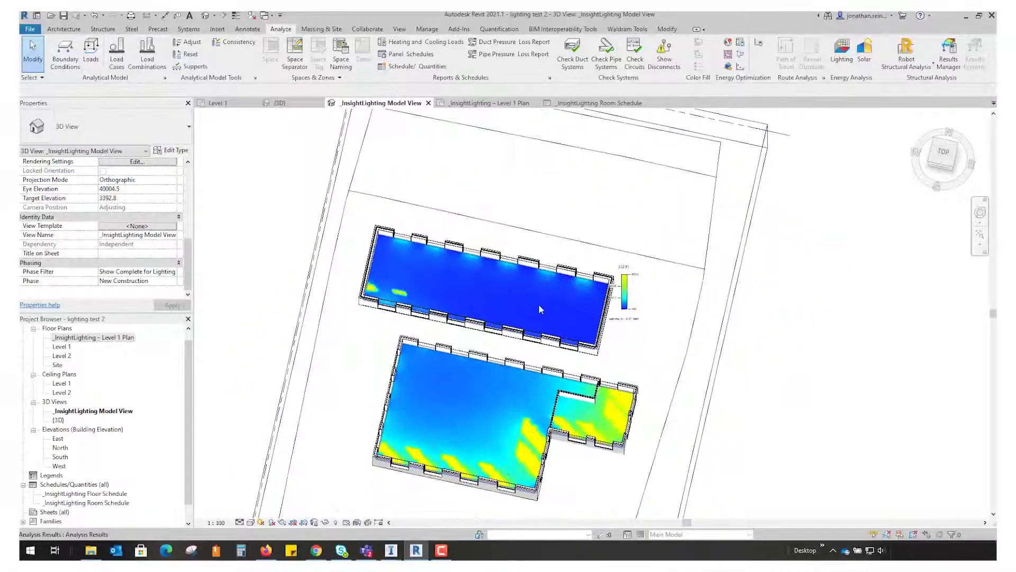